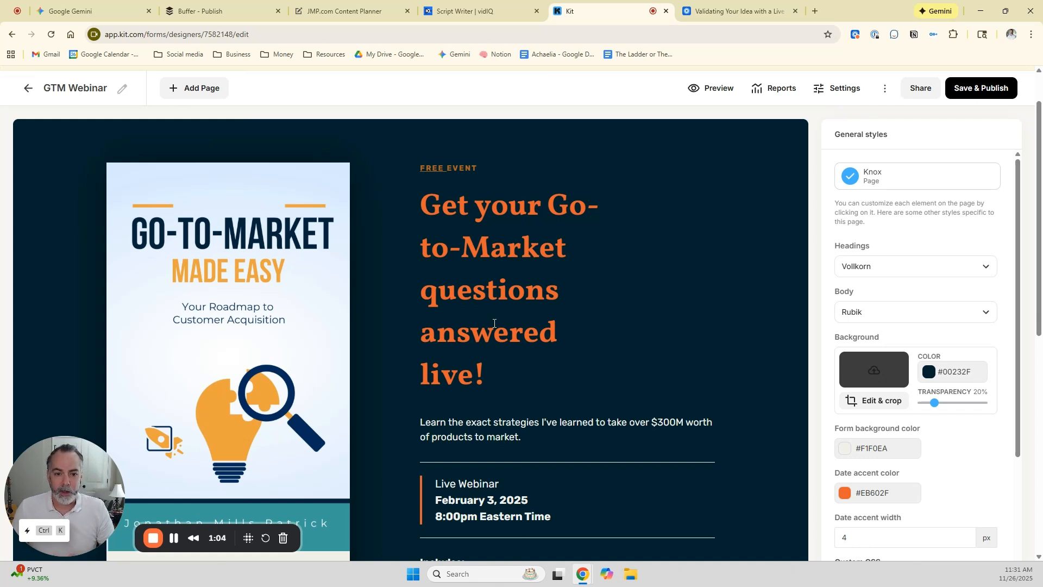
Look through the GTM Webinar landing page, from the headline to the registration form.
scroll(376, 331, down, 1)
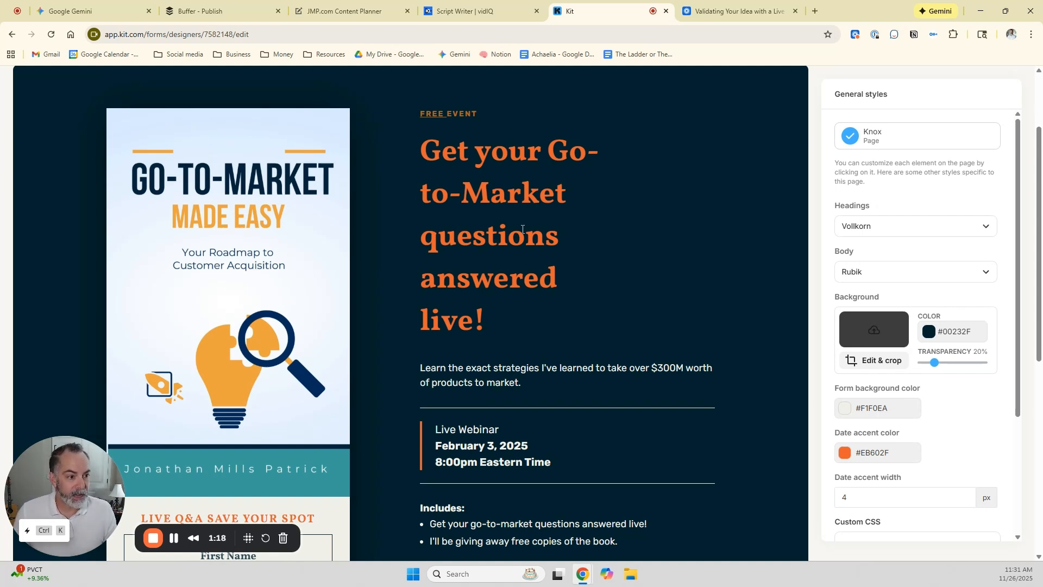
scroll(541, 233, down, 2)
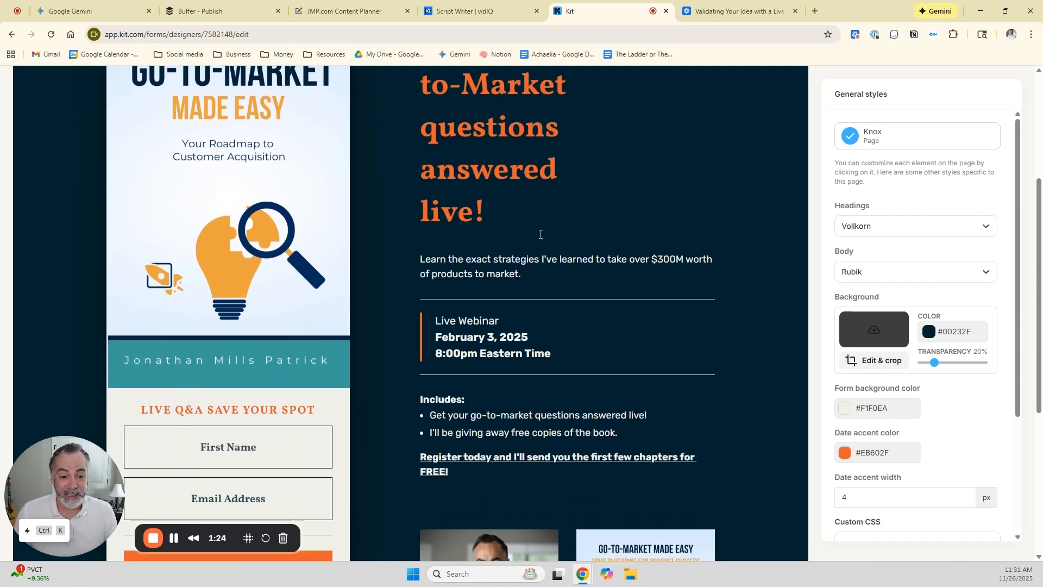
scroll(541, 235, down, 1)
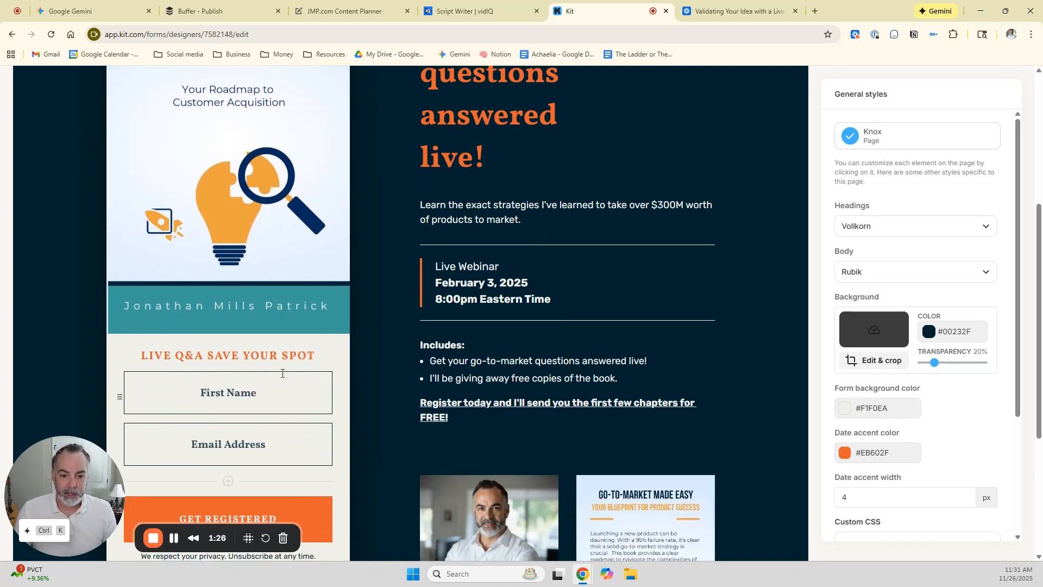
scroll(294, 402, down, 2)
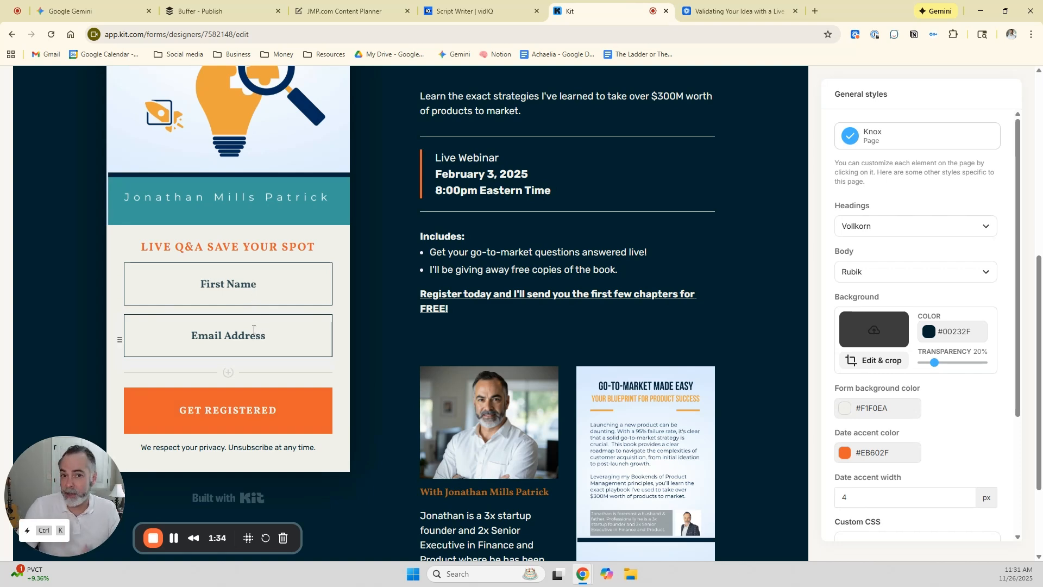
scroll(255, 334, up, 2)
scroll(255, 349, up, 3)
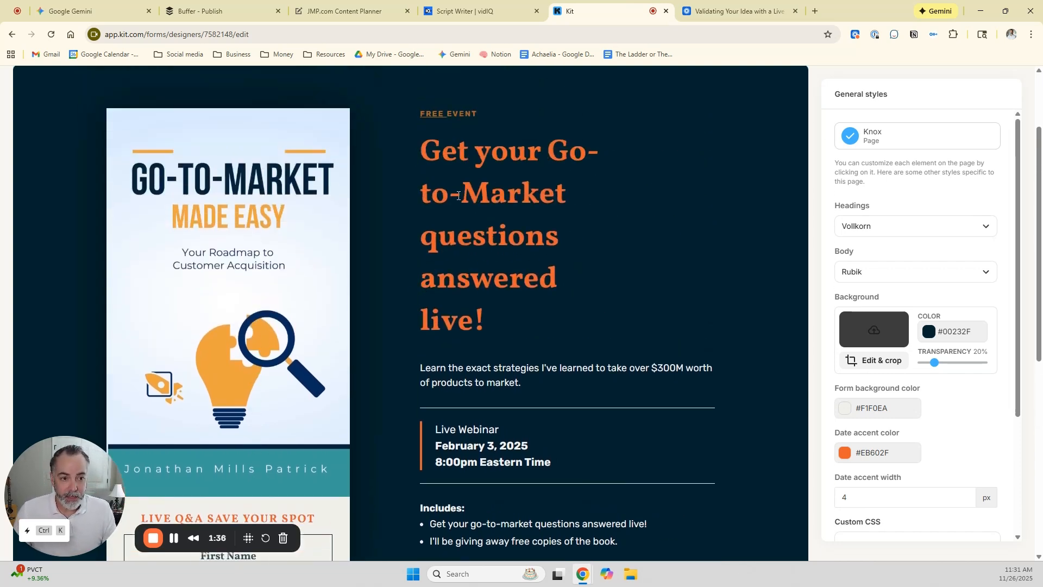
Examine the webinar page's headline, introductory text, included benefits, free-chapters offer and host section.
drag(421, 148, 543, 323)
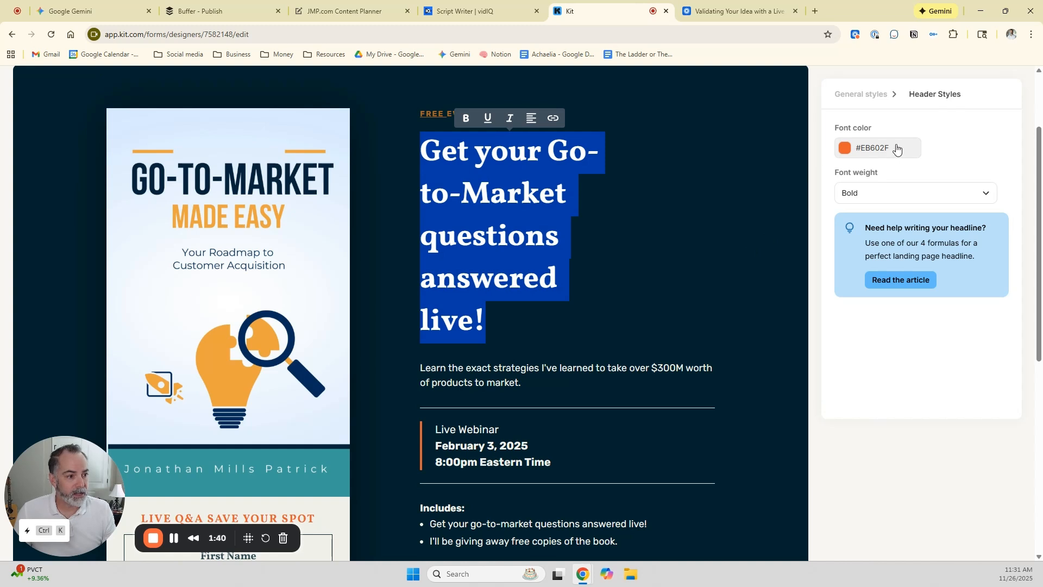
click(574, 341)
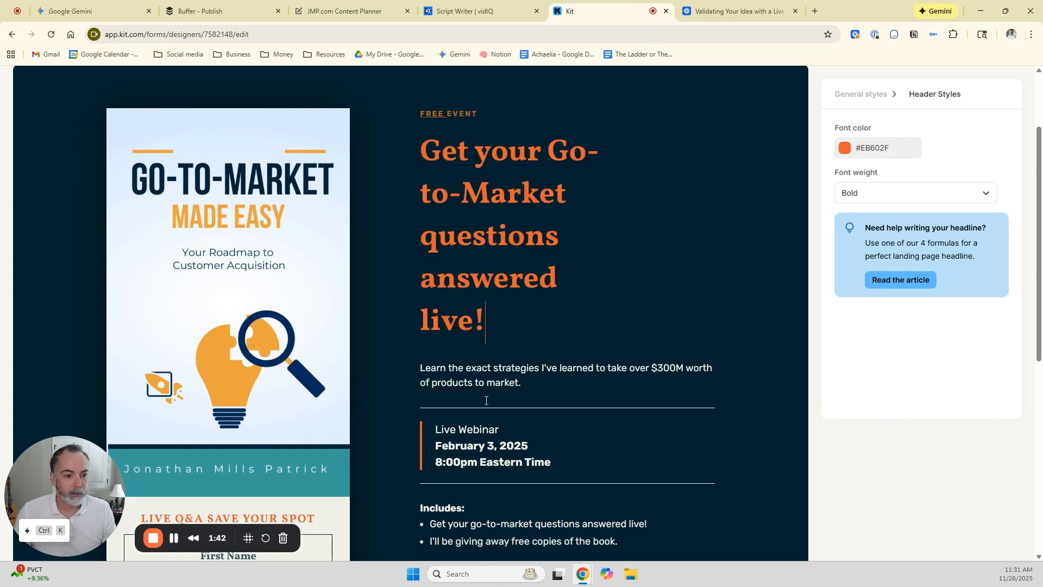
triple_click(422, 367)
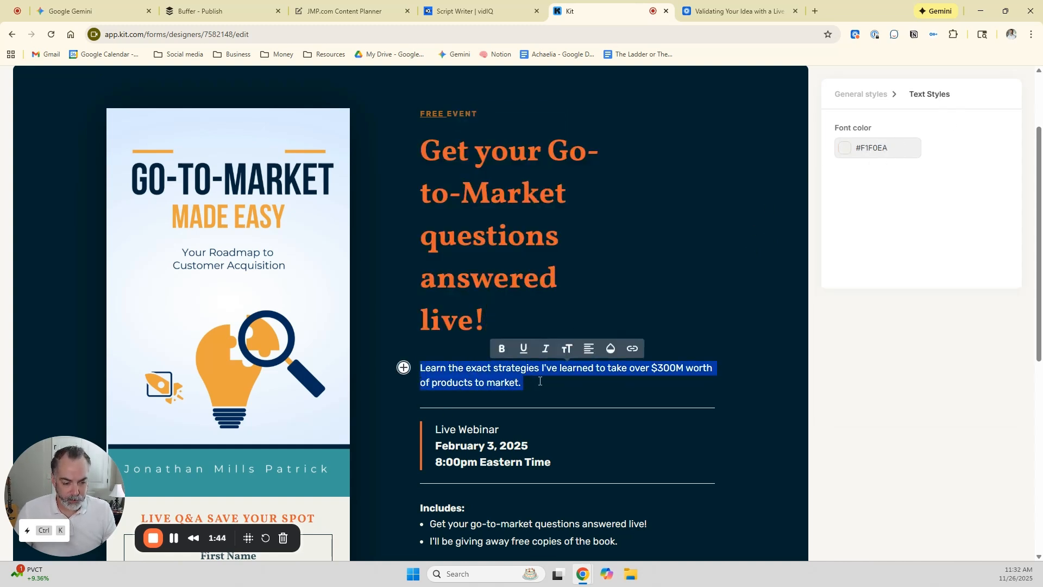
scroll(541, 391, down, 1)
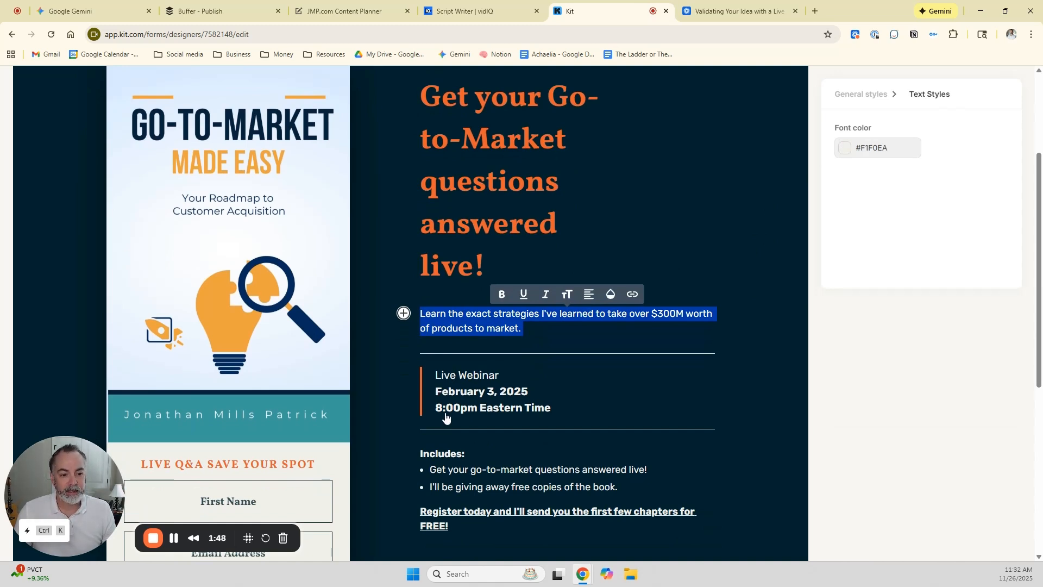
scroll(586, 400, down, 2)
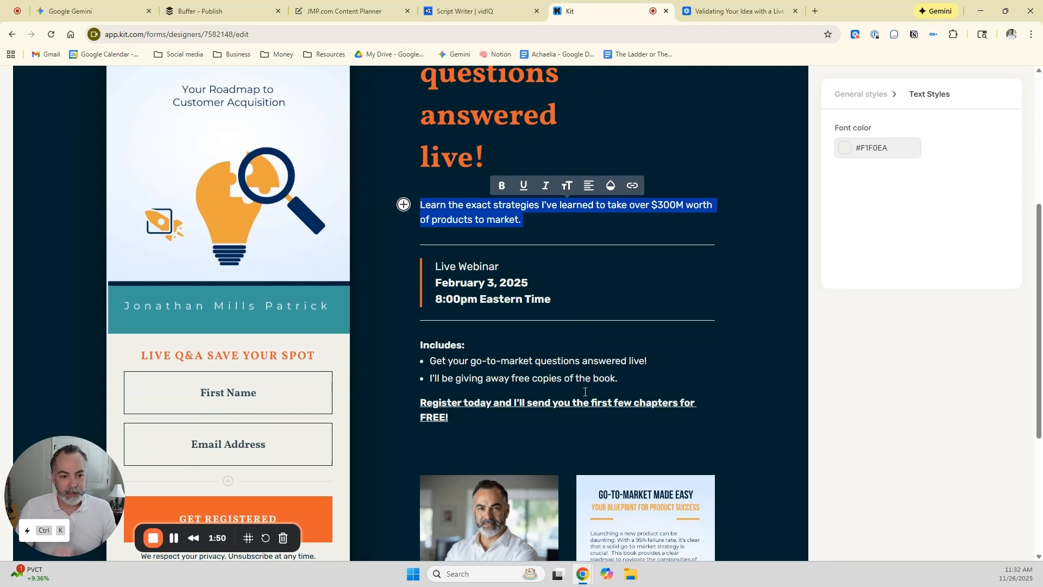
scroll(591, 394, down, 2)
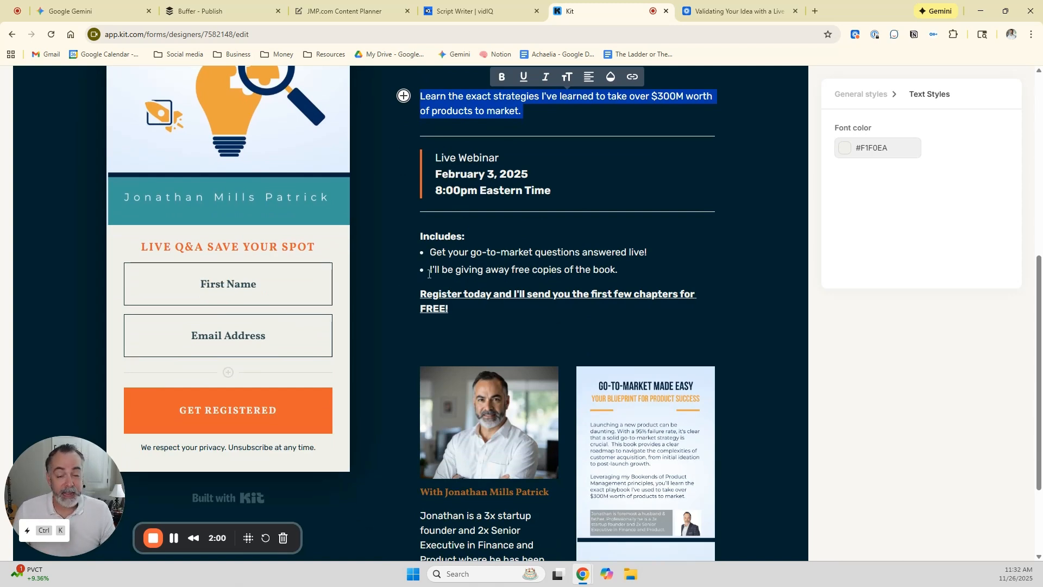
drag(429, 273, 624, 272)
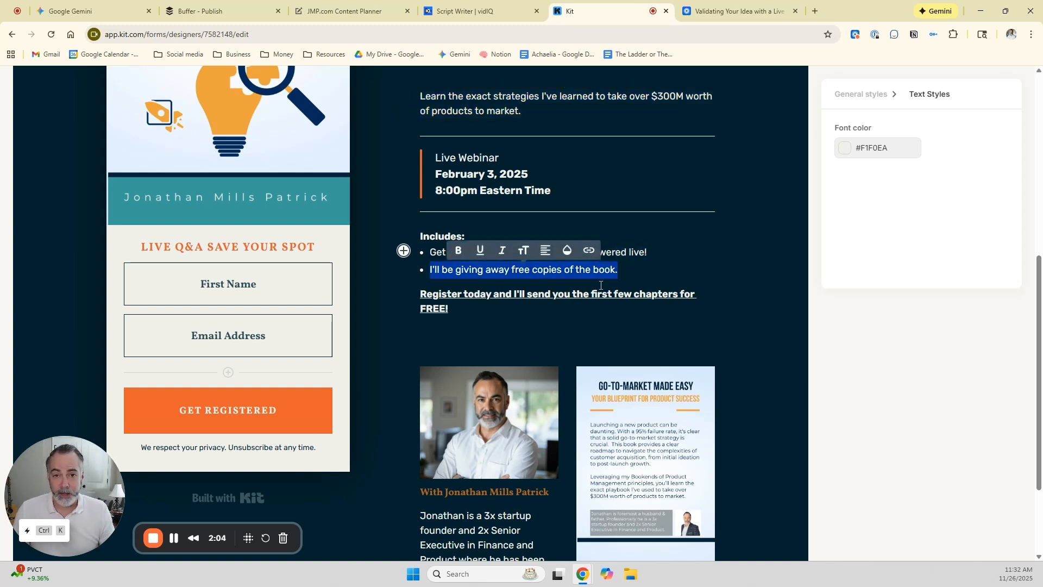
triple_click(482, 315)
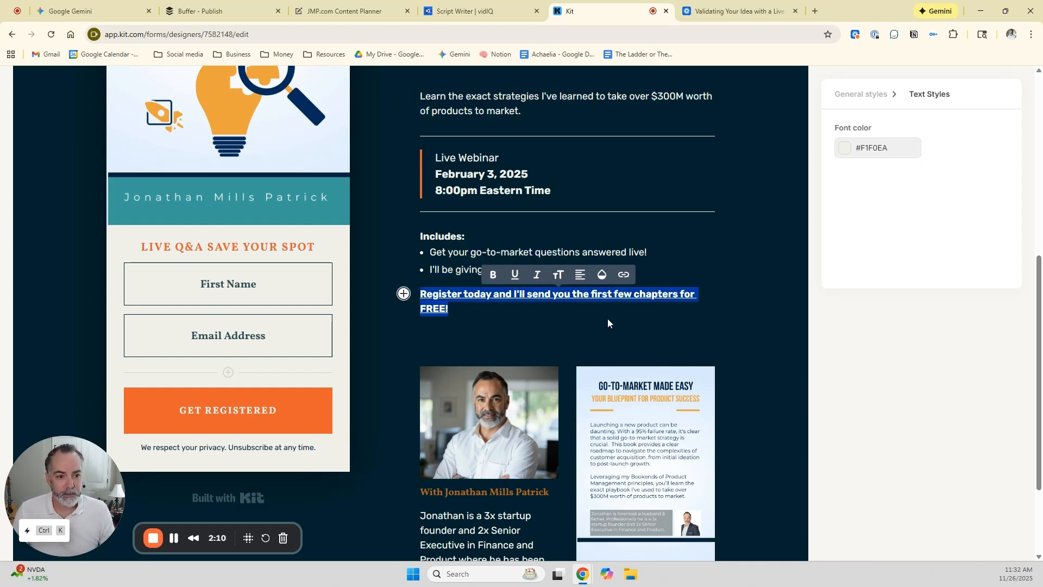
scroll(608, 318, down, 2)
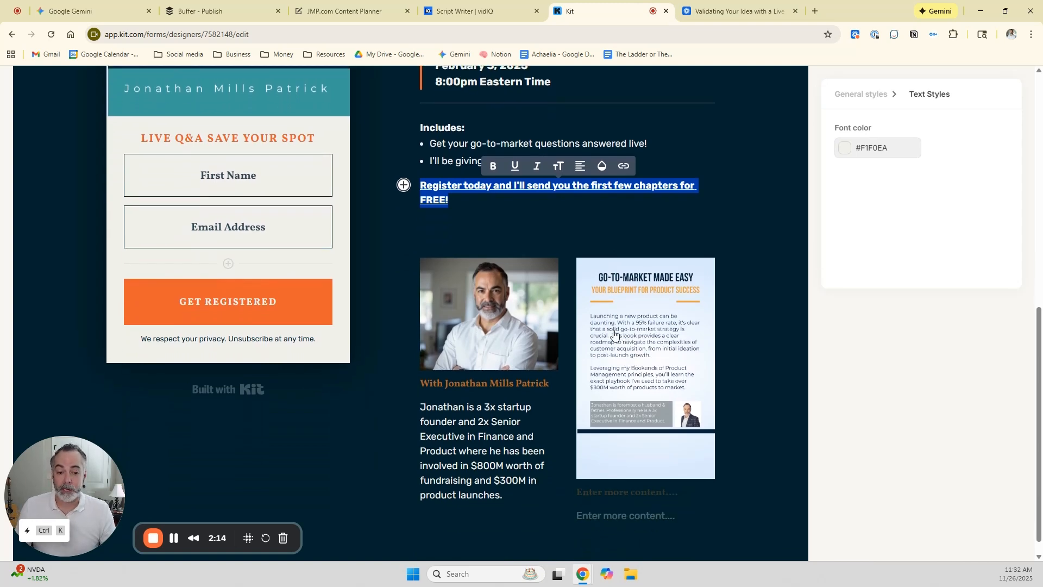
scroll(478, 349, up, 2)
scroll(478, 349, up, 5)
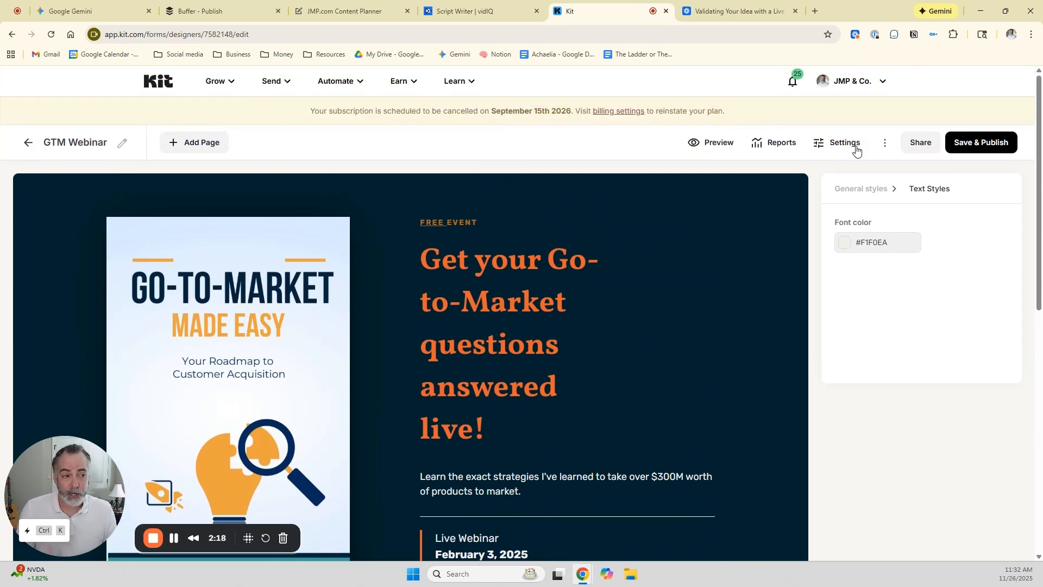
Copy the landing page's share link and open it in a new browser tab to review the published page.
click(920, 142)
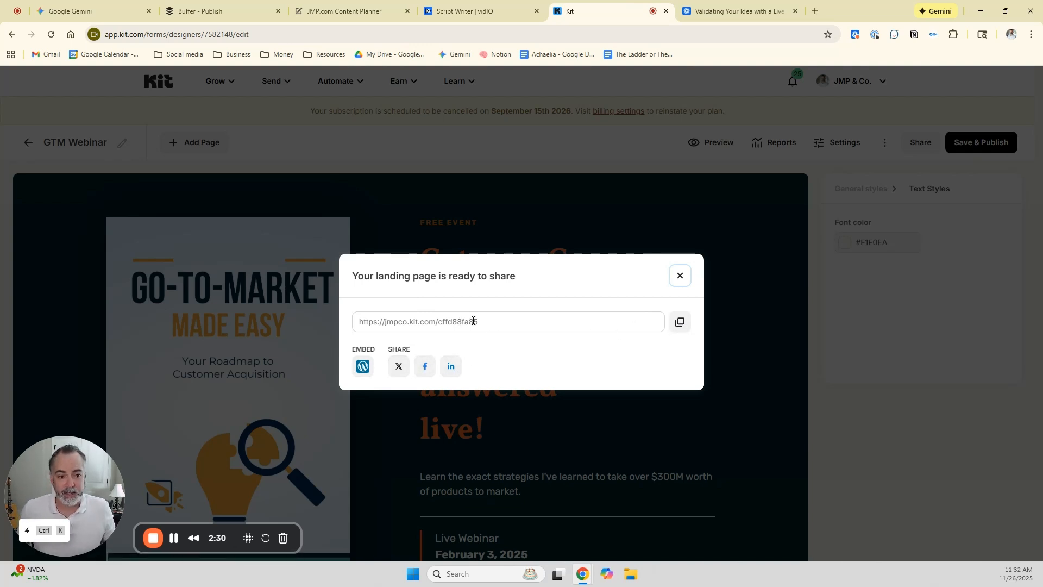
click(680, 321)
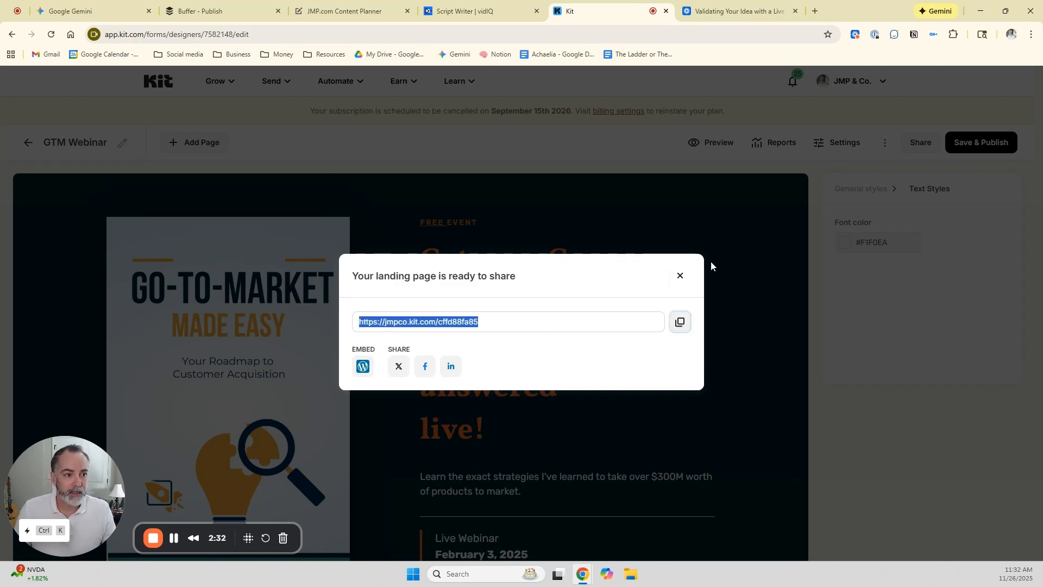
click(815, 11)
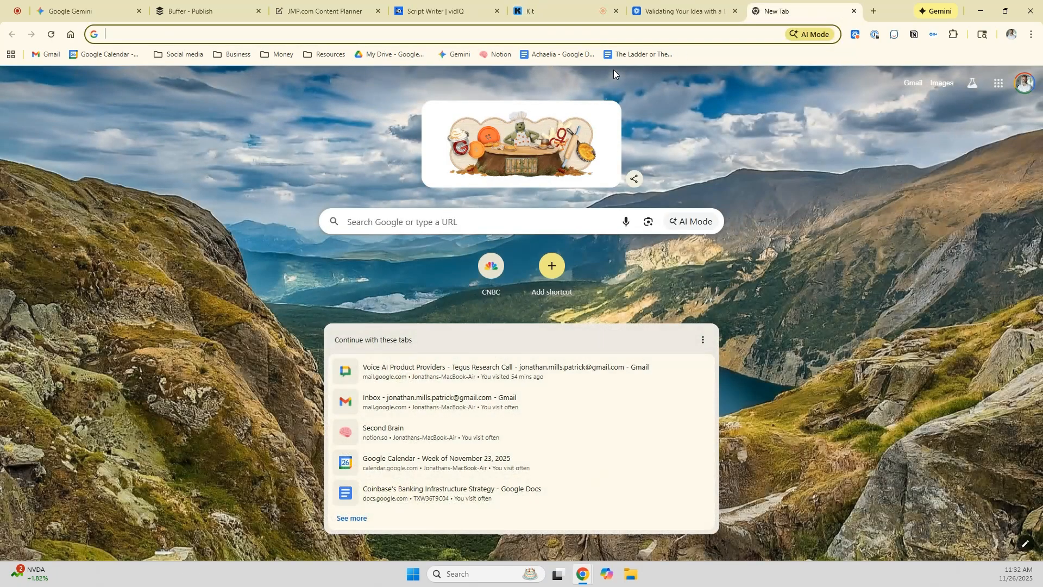
key(ctrl+v)
key(Return)
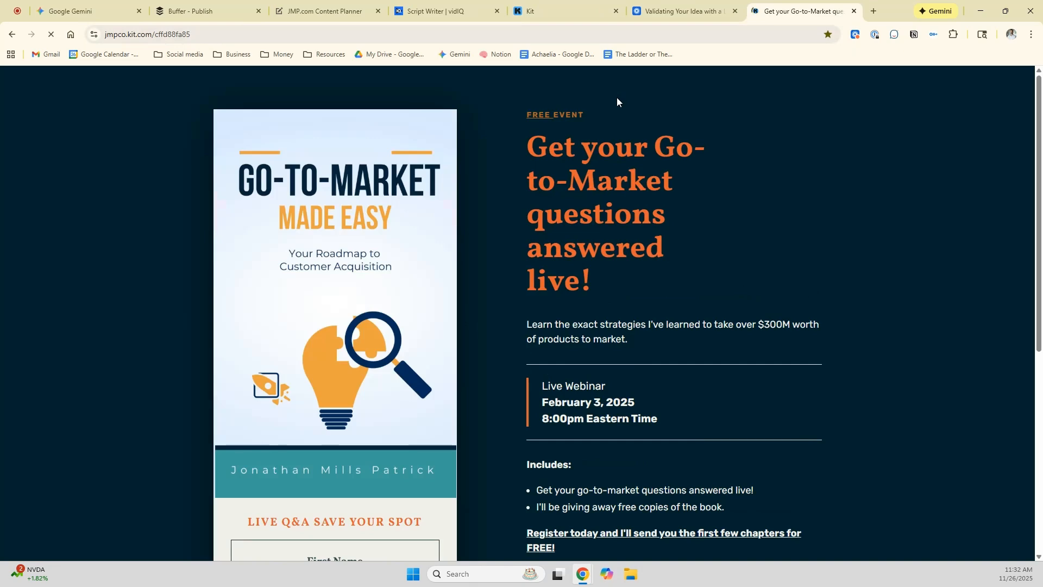
scroll(584, 219, down, 3)
scroll(584, 219, down, 3)
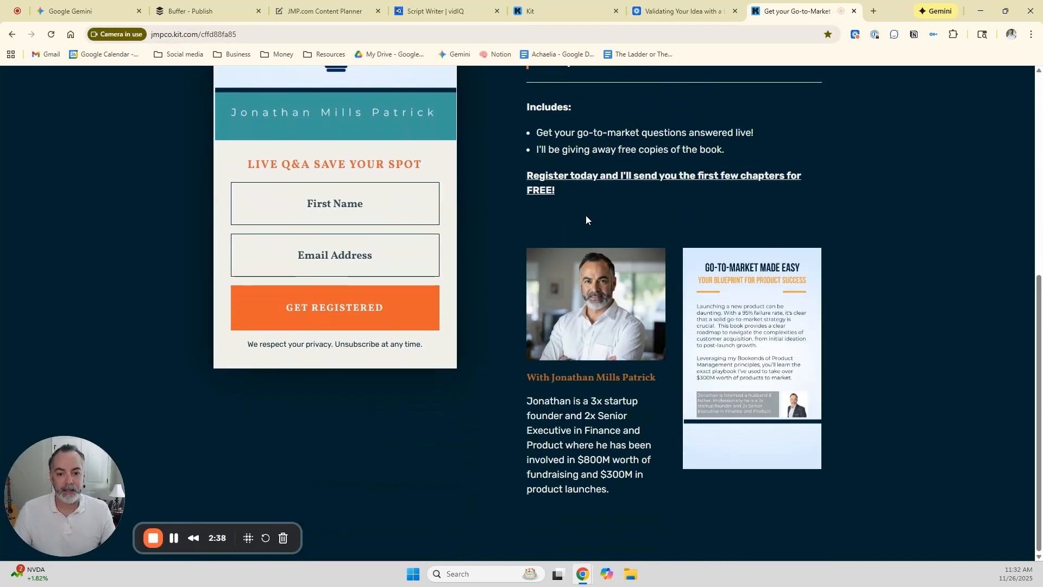
scroll(586, 216, up, 6)
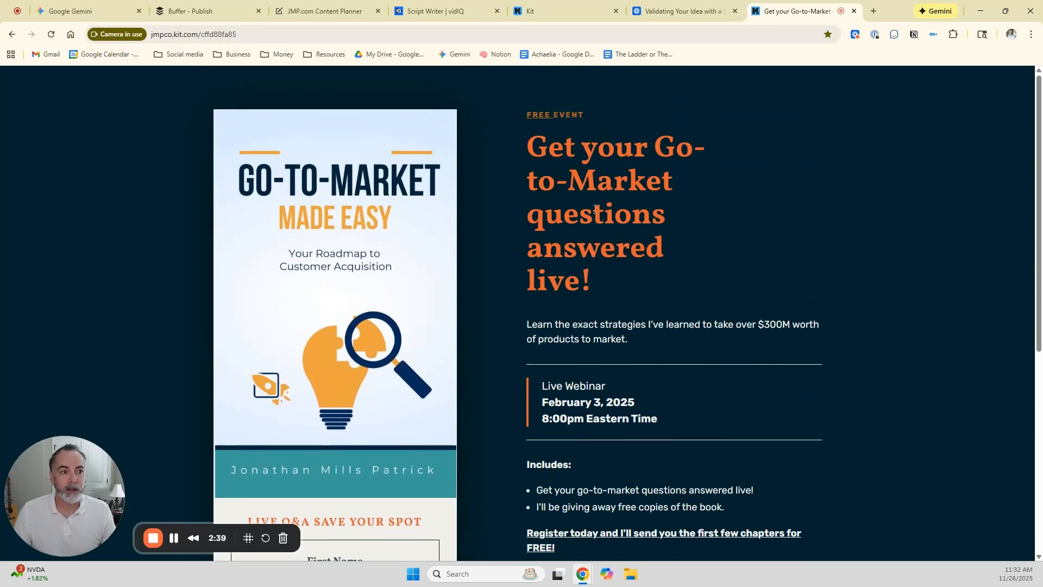
Close the published page and the sharing dialog, and return to Landing Pages & Forms without saving changes.
click(854, 11)
click(680, 276)
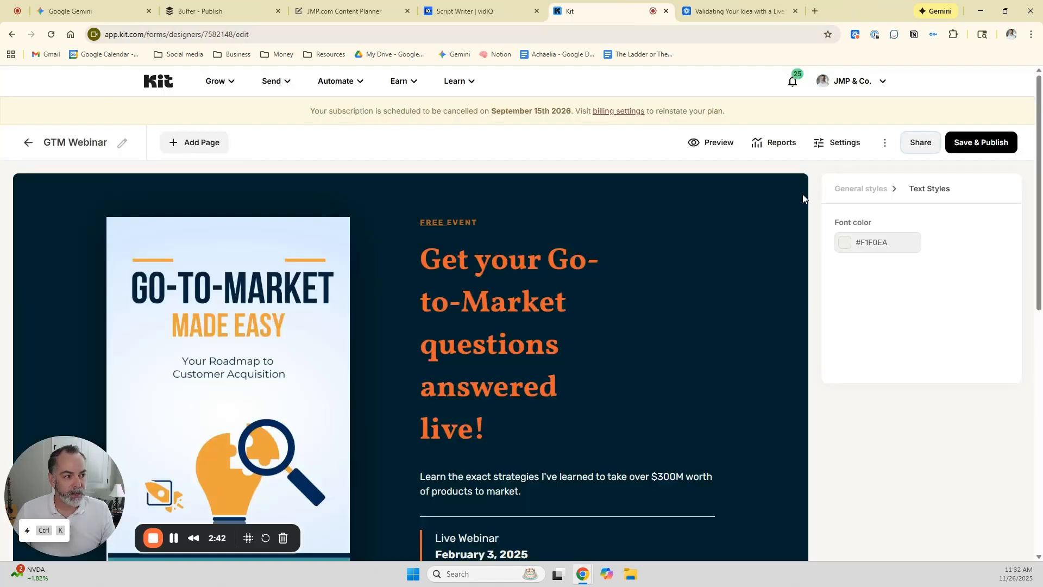
click(28, 142)
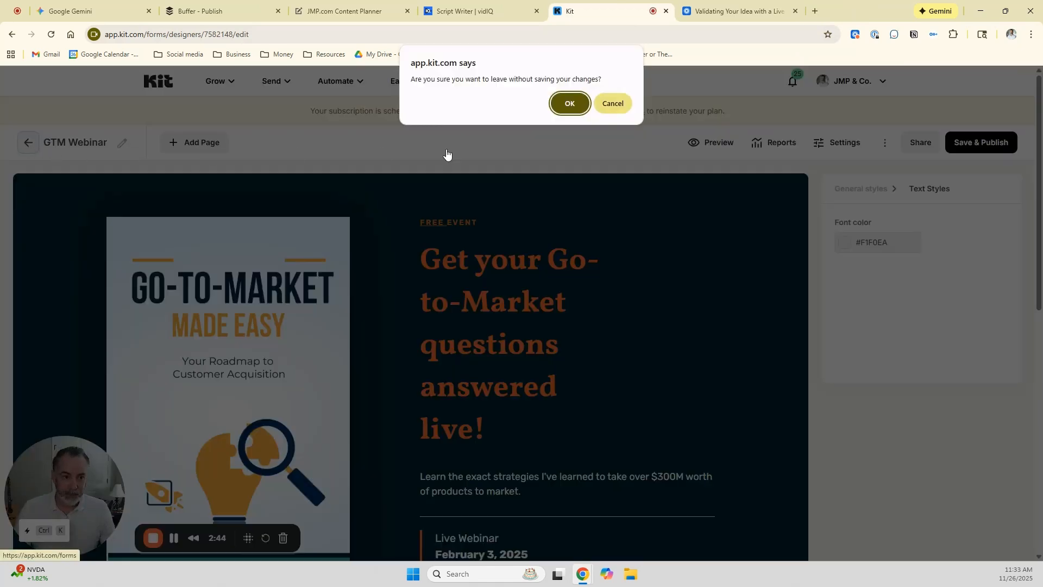
click(566, 105)
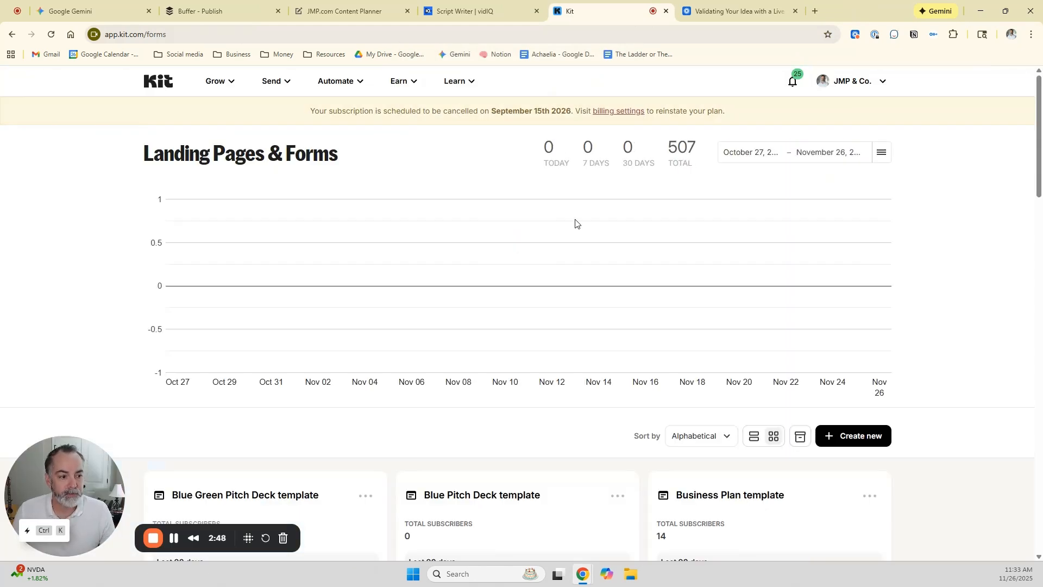
Start creating a new landing page for gathering subscribers.
scroll(575, 223, down, 3)
scroll(574, 218, down, 1)
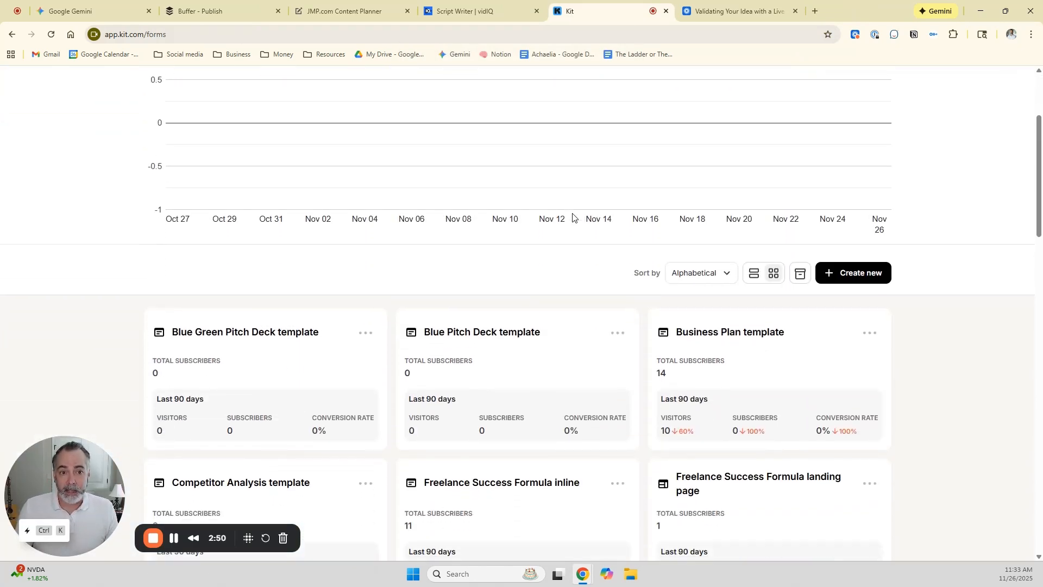
click(852, 273)
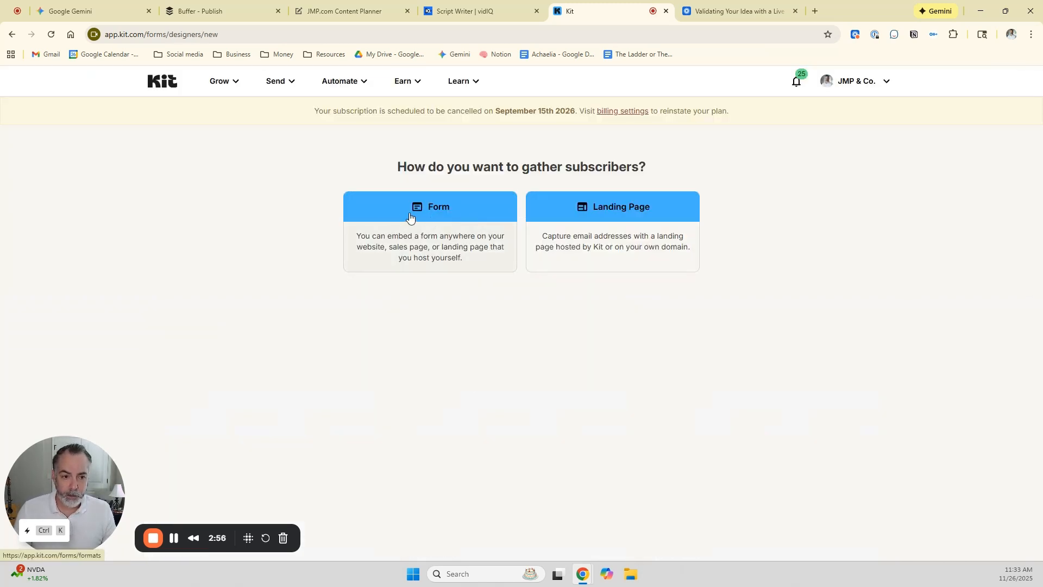
click(548, 213)
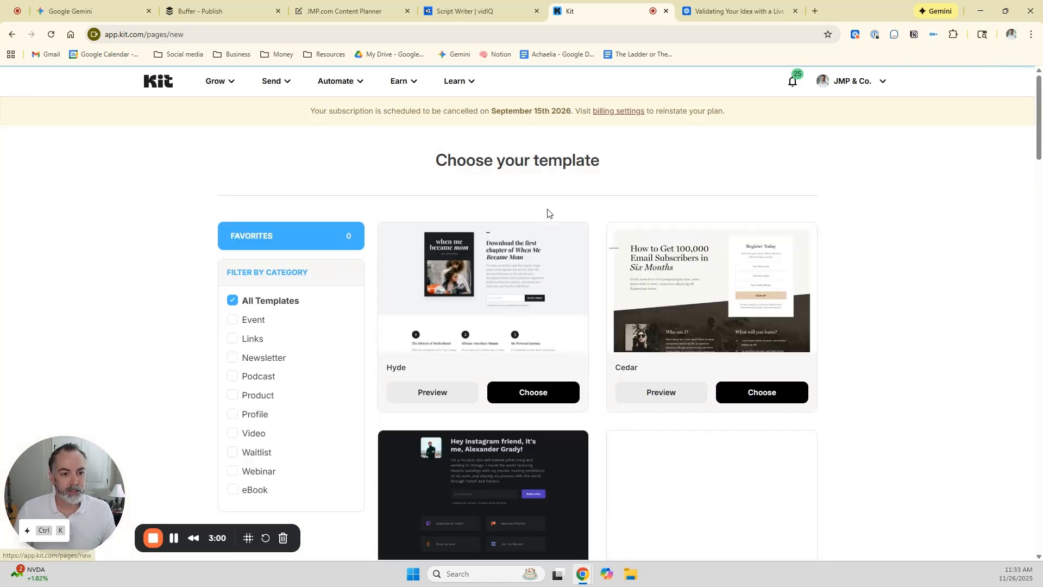
Filter the landing page templates by the Podcast category and choose the View template.
scroll(549, 216, down, 2)
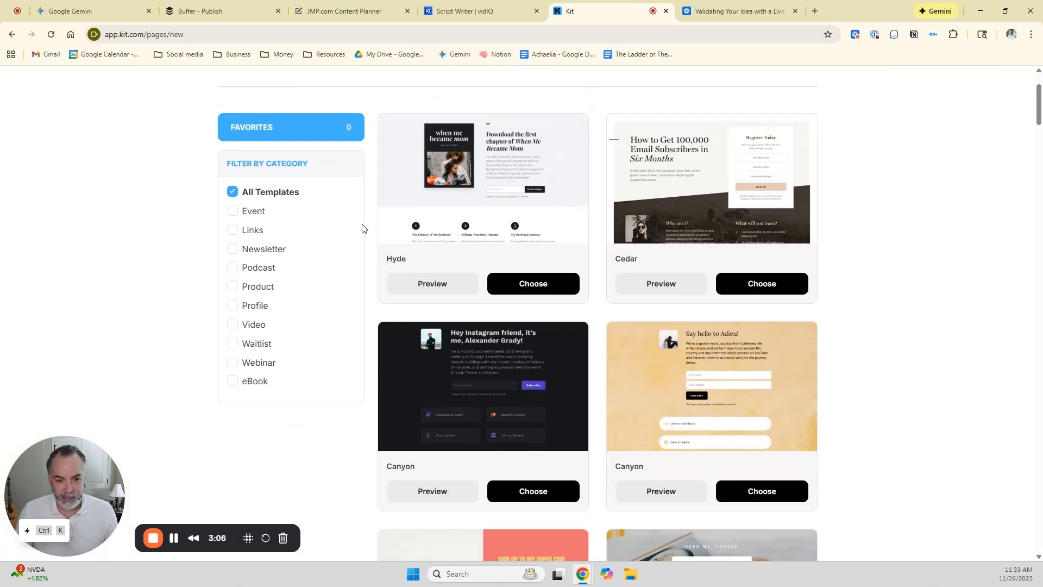
click(232, 269)
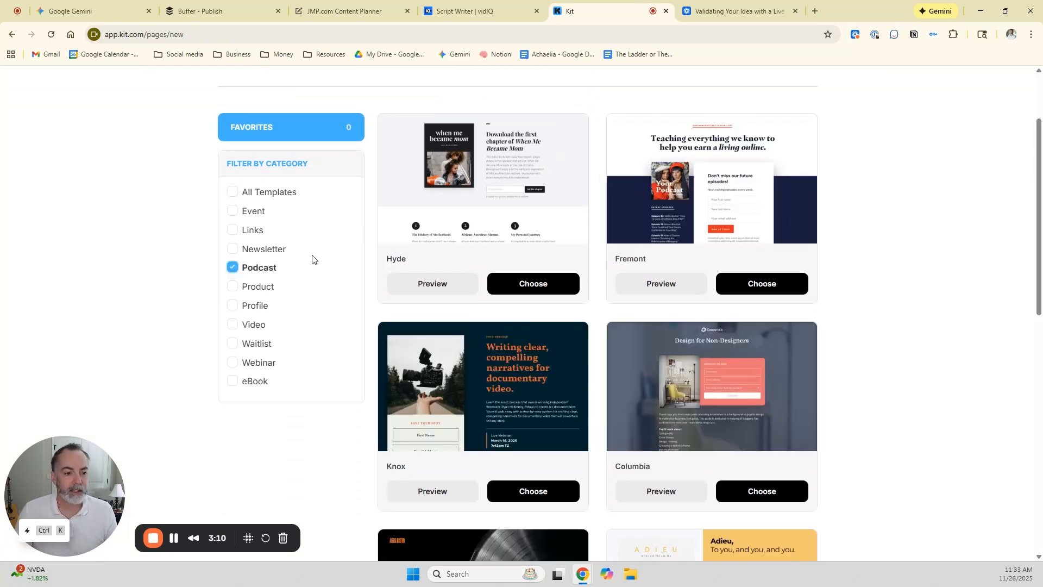
scroll(451, 266, down, 5)
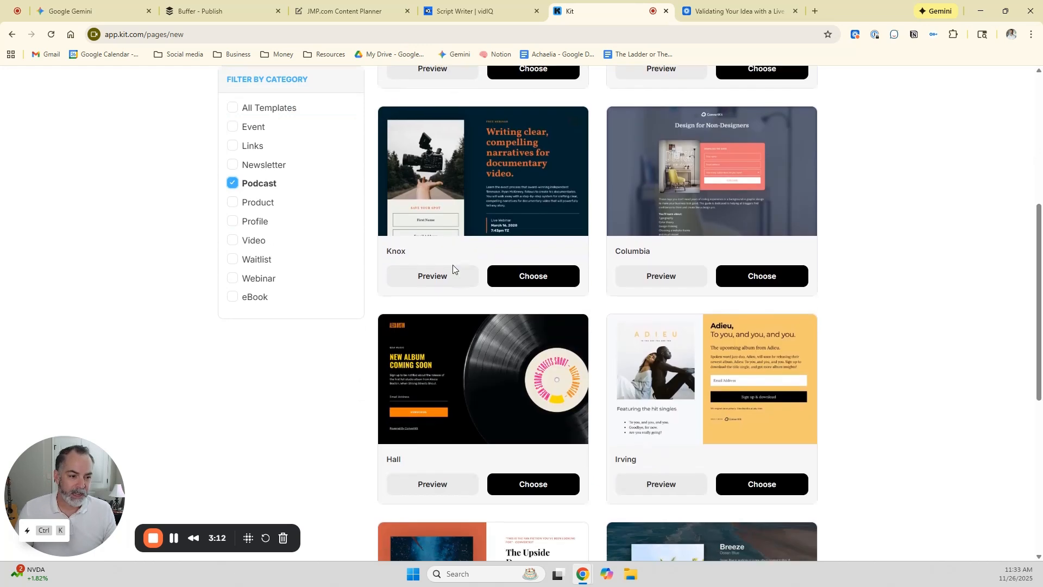
scroll(452, 266, down, 4)
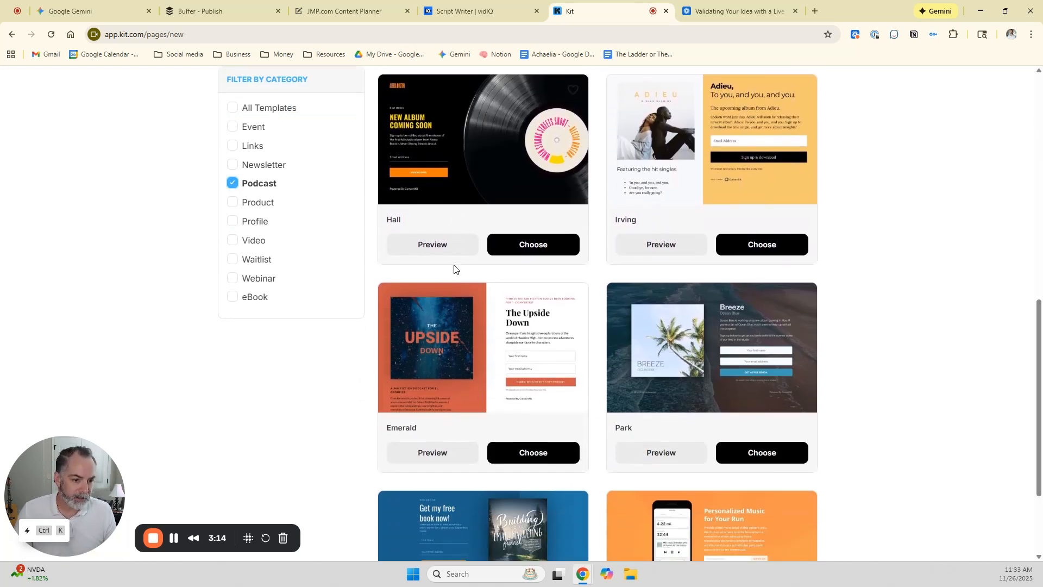
scroll(458, 264, down, 2)
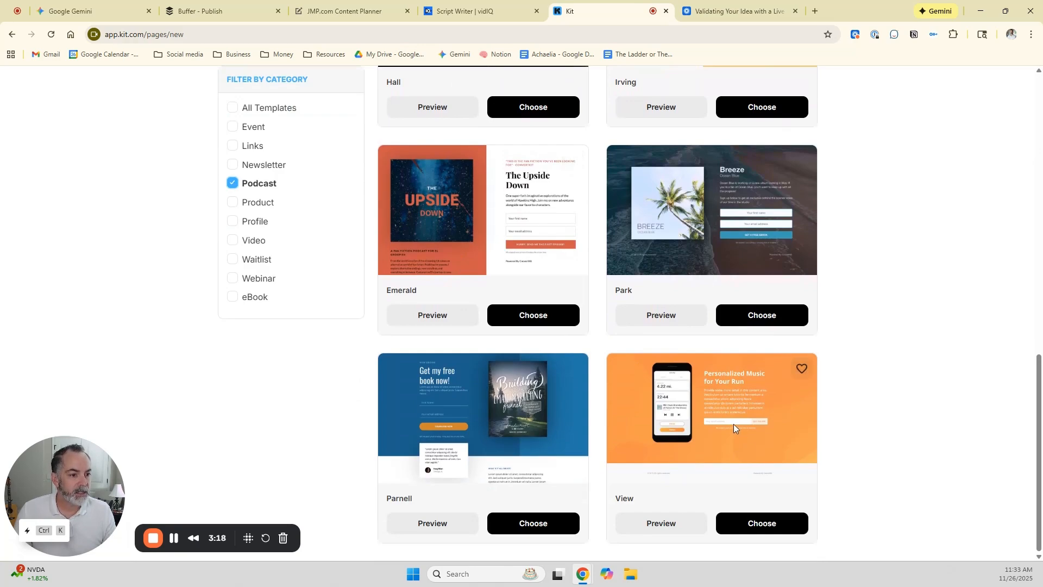
scroll(734, 424, up, 11)
scroll(733, 424, down, 5)
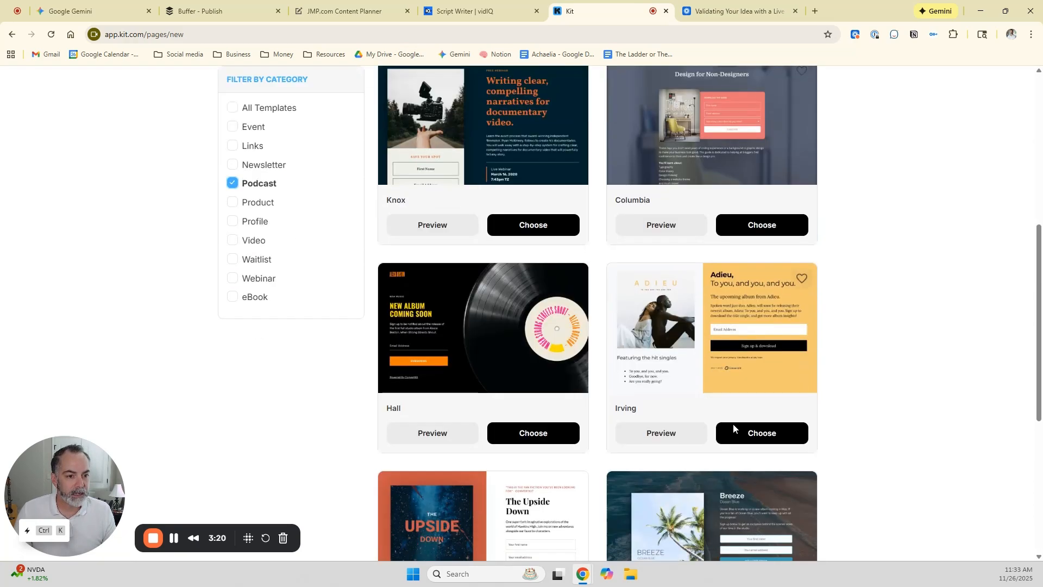
scroll(733, 423, down, 6)
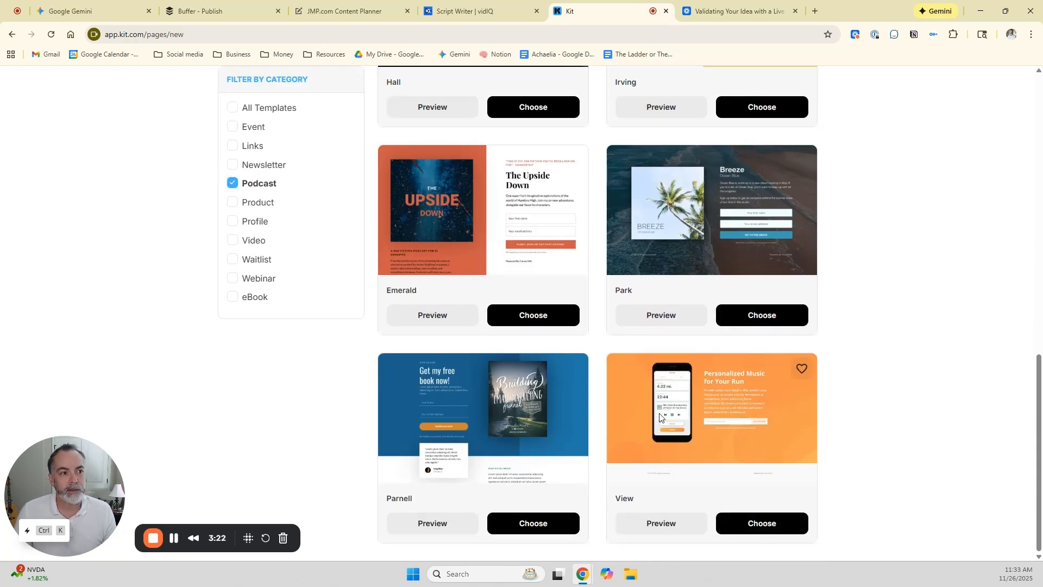
click(725, 521)
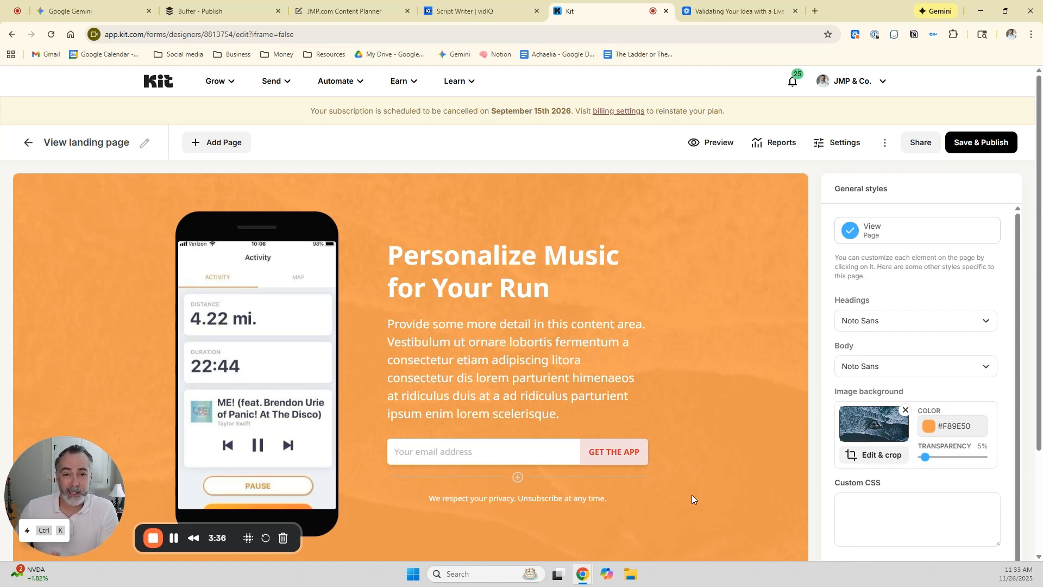
Search the web for "google form" in a new tab, open Google Forms and create a form from the Event Registration template.
click(813, 12)
text(google form)
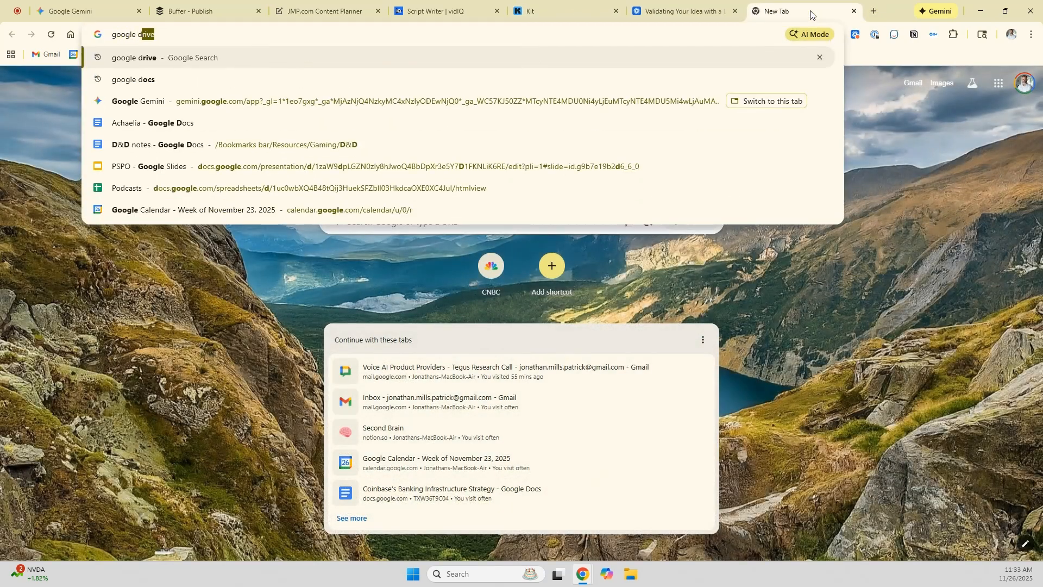
key(Return)
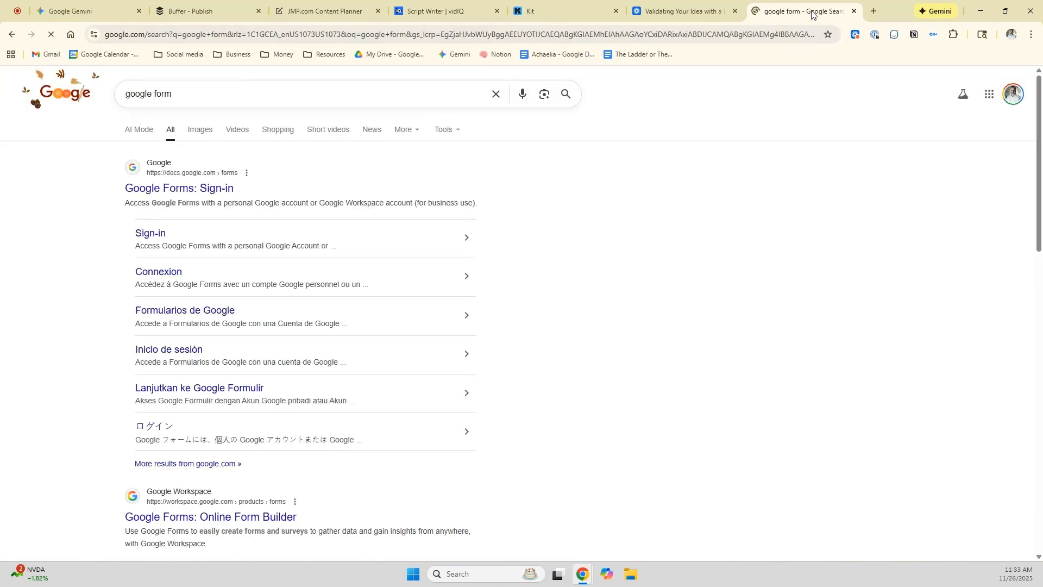
click(215, 187)
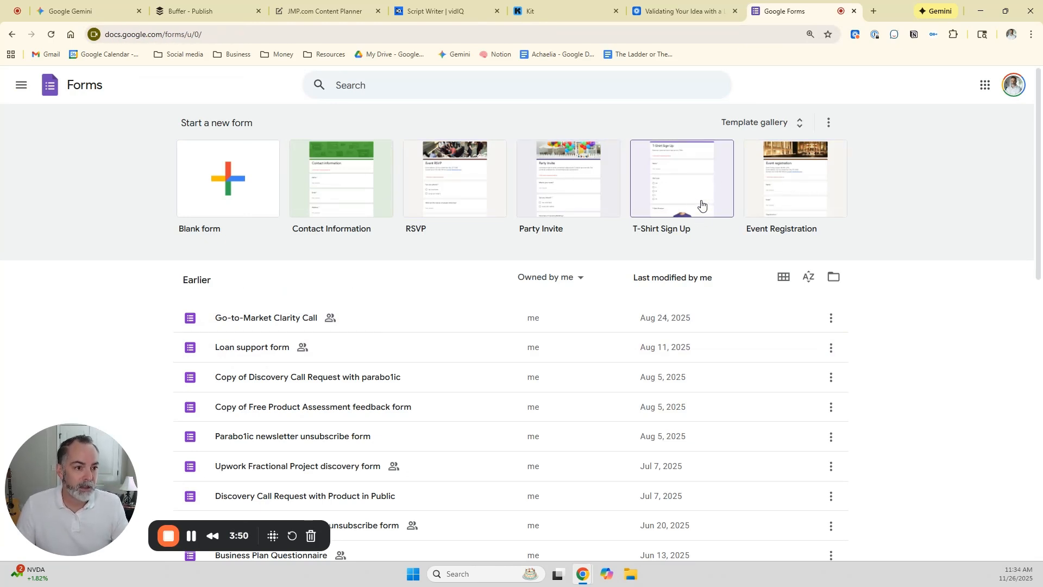
click(766, 215)
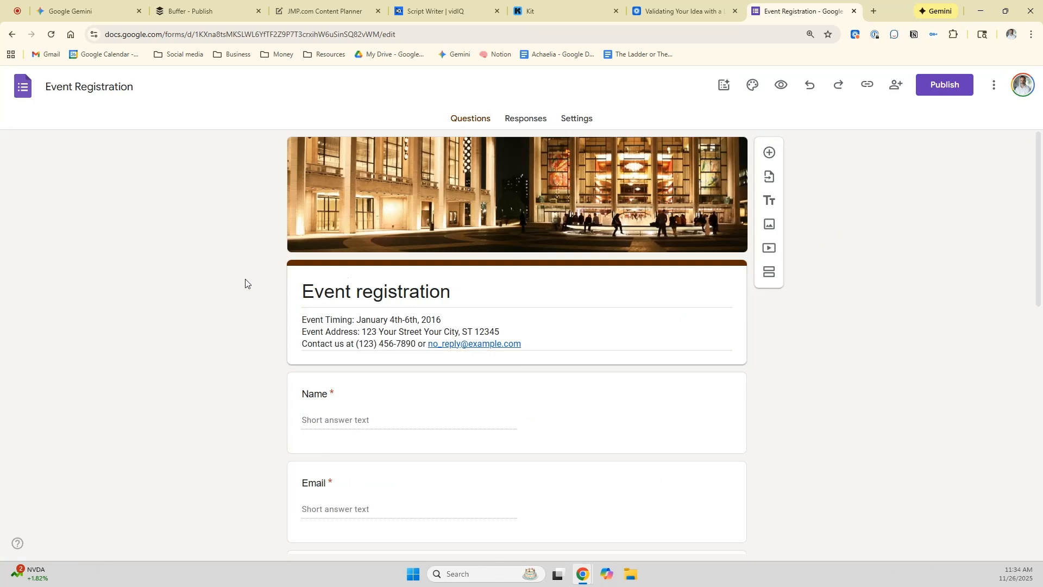
Review the Event Registration form's questions, close the form and return to the View landing page in Kit.
scroll(239, 281, down, 2)
scroll(240, 279, up, 2)
scroll(239, 245, down, 3)
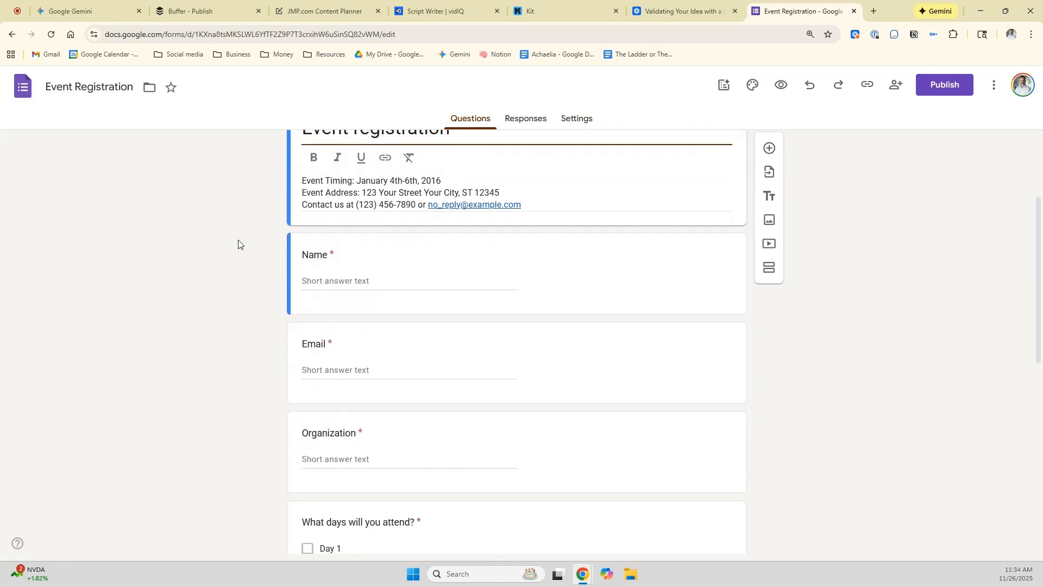
click(854, 11)
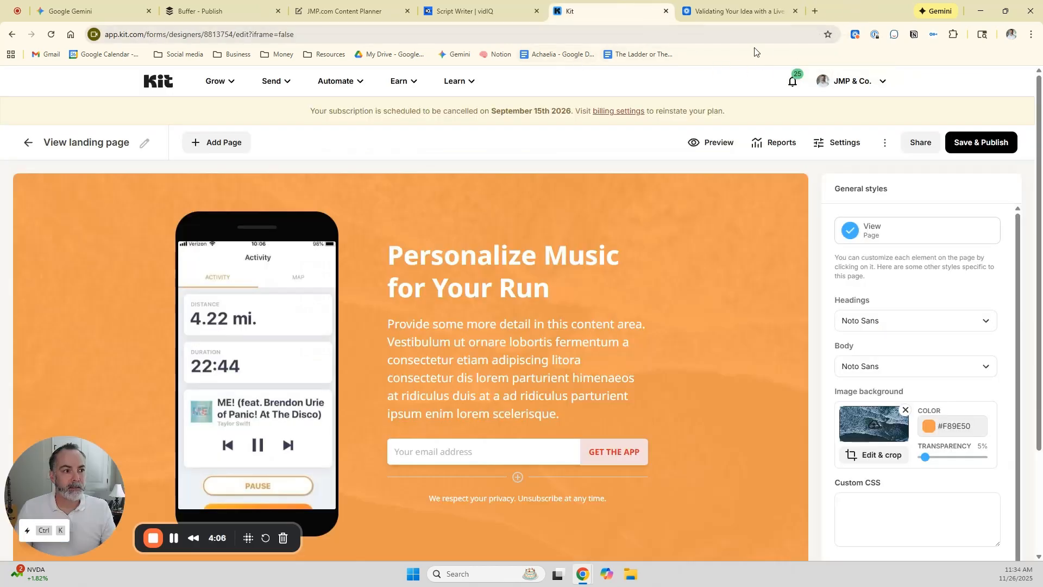
click(709, 15)
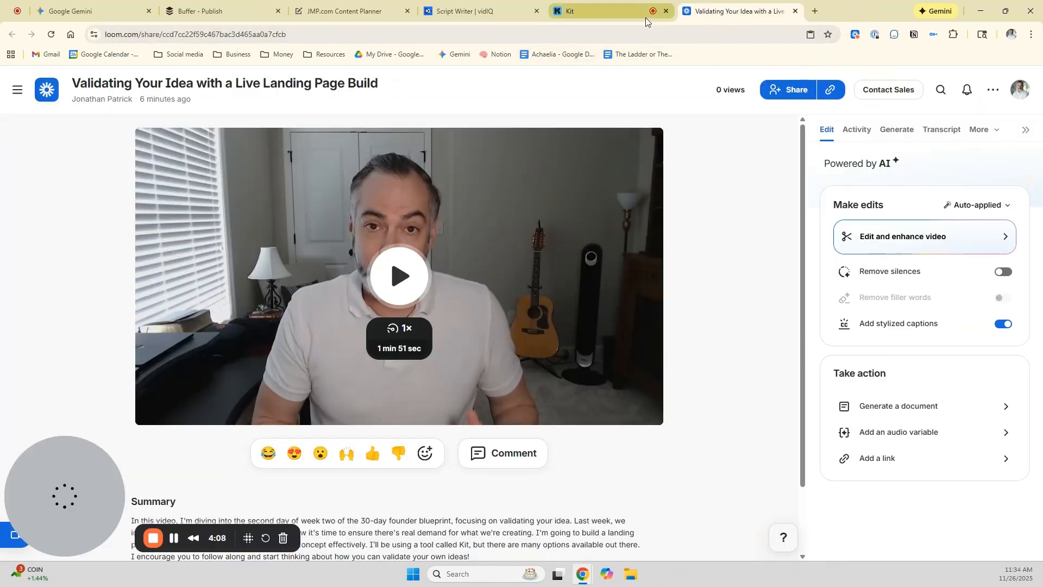
click(603, 15)
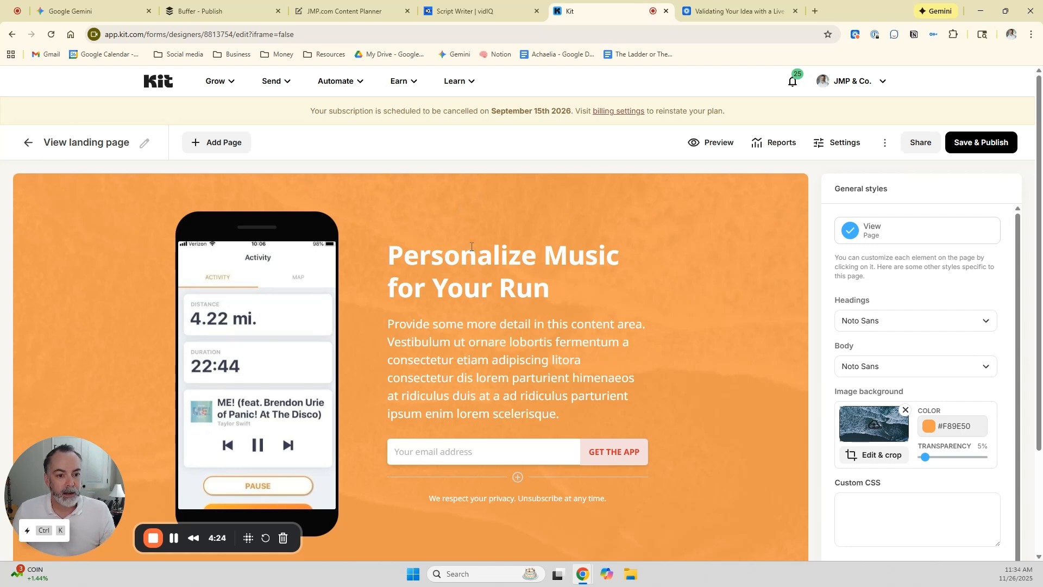
Replace the landing page's headline with "Coffee and Podcast".
scroll(315, 317, down, 2)
scroll(318, 318, up, 2)
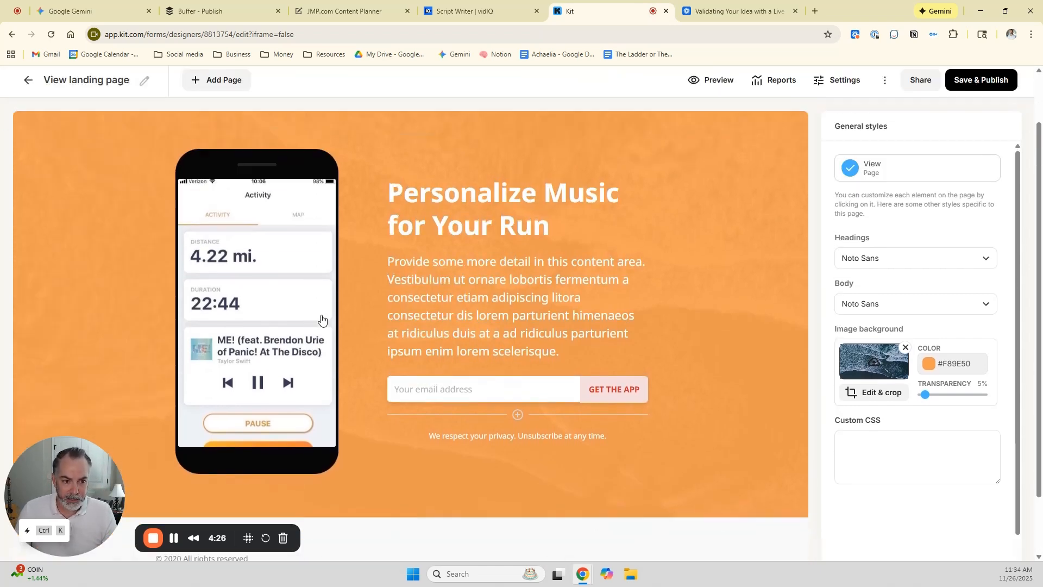
scroll(396, 311, down, 1)
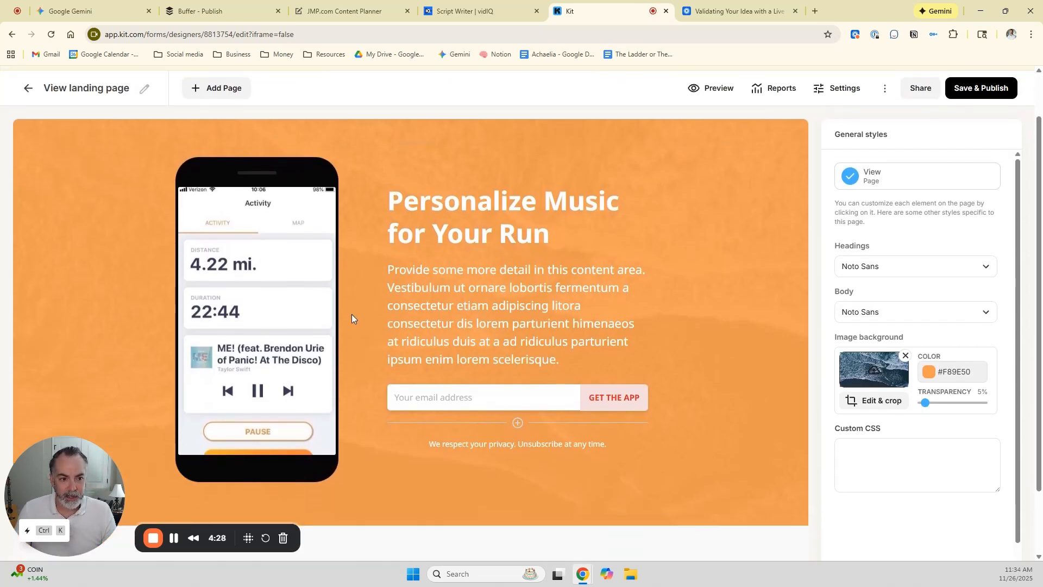
drag(550, 234, 389, 212)
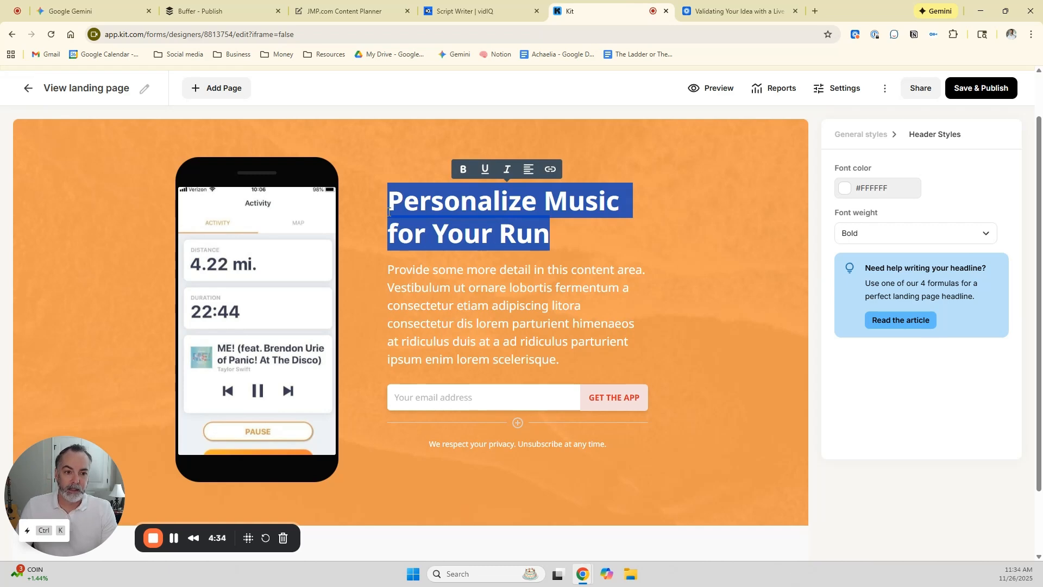
text(Coffeee)
key(BackSpace)
text(and PO)
key(BackSpace)
text(odcast)
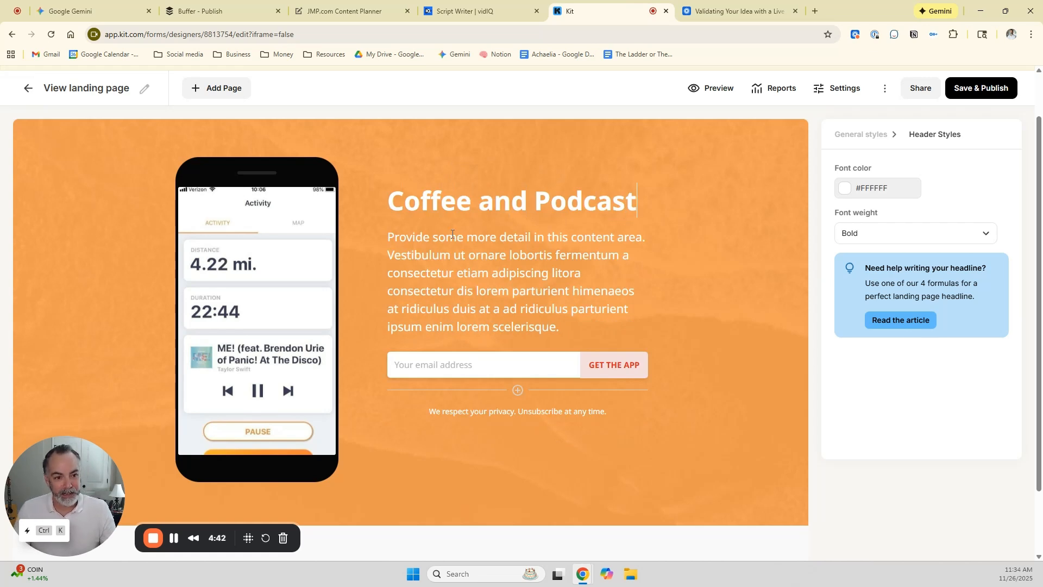
Replace the description below the headline with "Learn all about starting a coffee roasting business.".
click(572, 320)
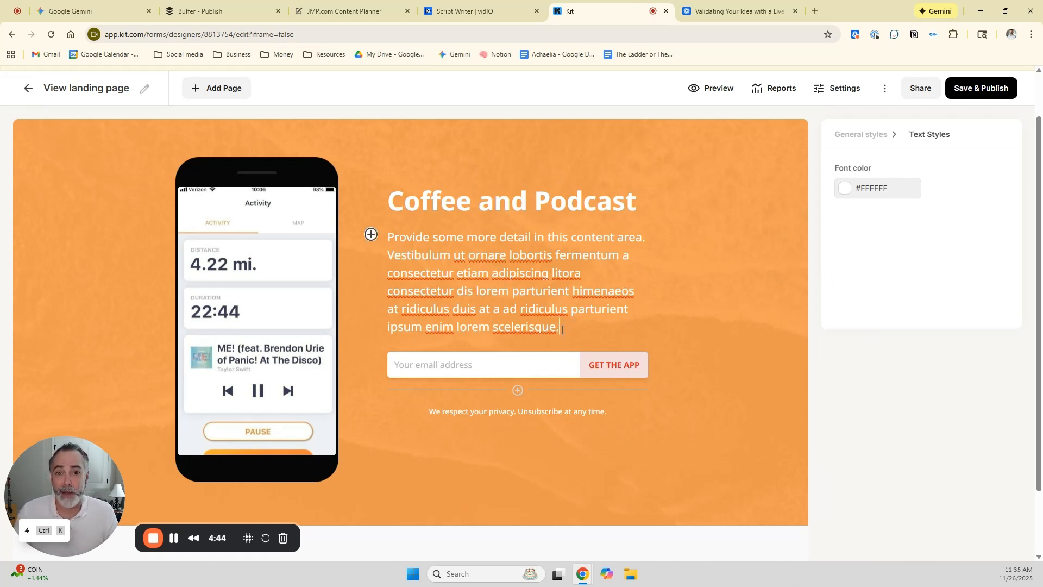
drag(569, 324, 384, 246)
text(Learn a)
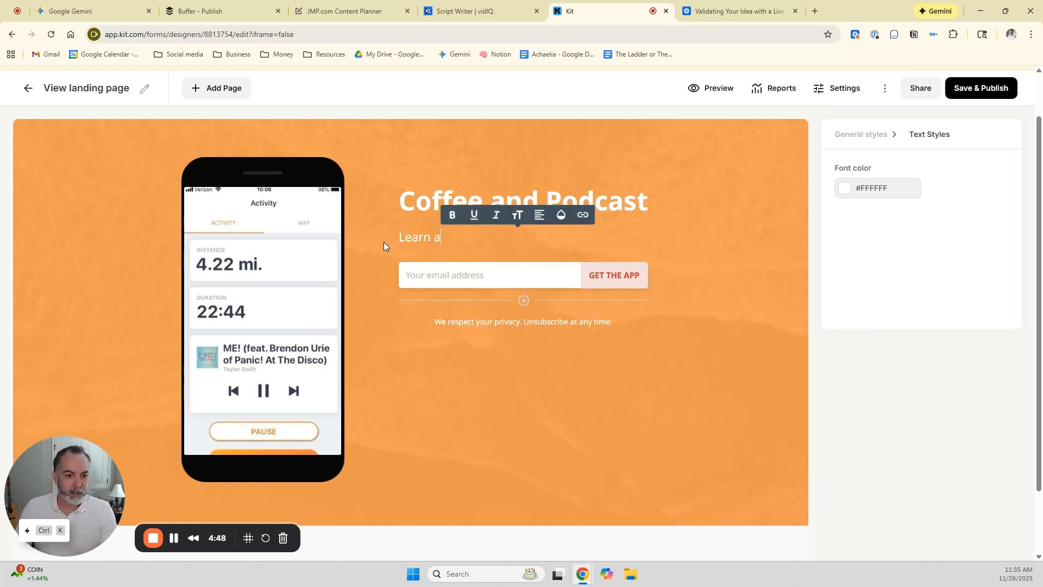
text(ll about starting a cofr)
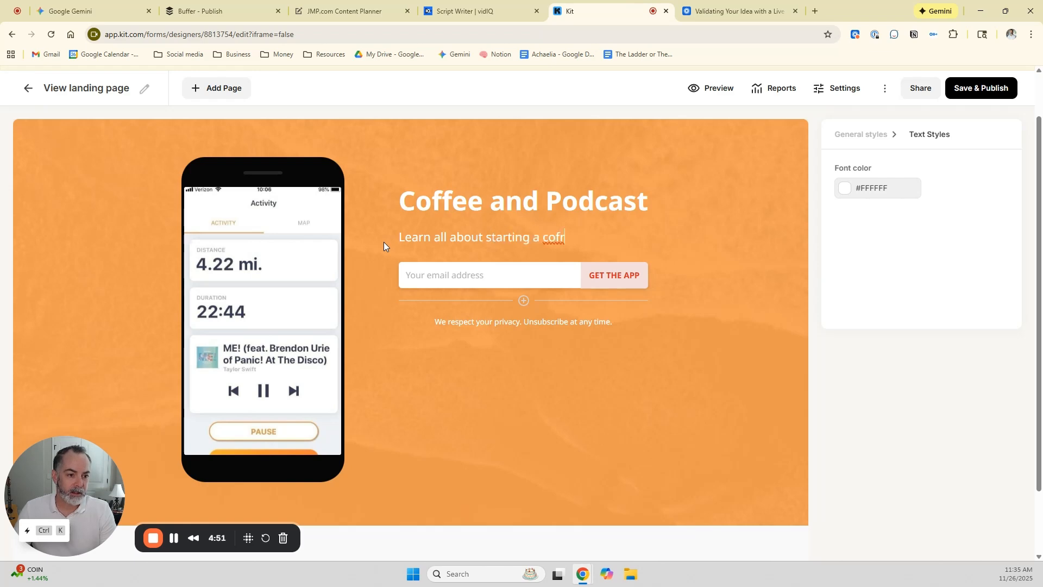
key(BackSpace)
text(fee business.)
key(BackSpace)
key(BackSpace)
key(BackSpace)
key(BackSpace)
key(BackSpace)
key(BackSpace)
key(BackSpace)
key(BackSpace)
text(roasting business.)
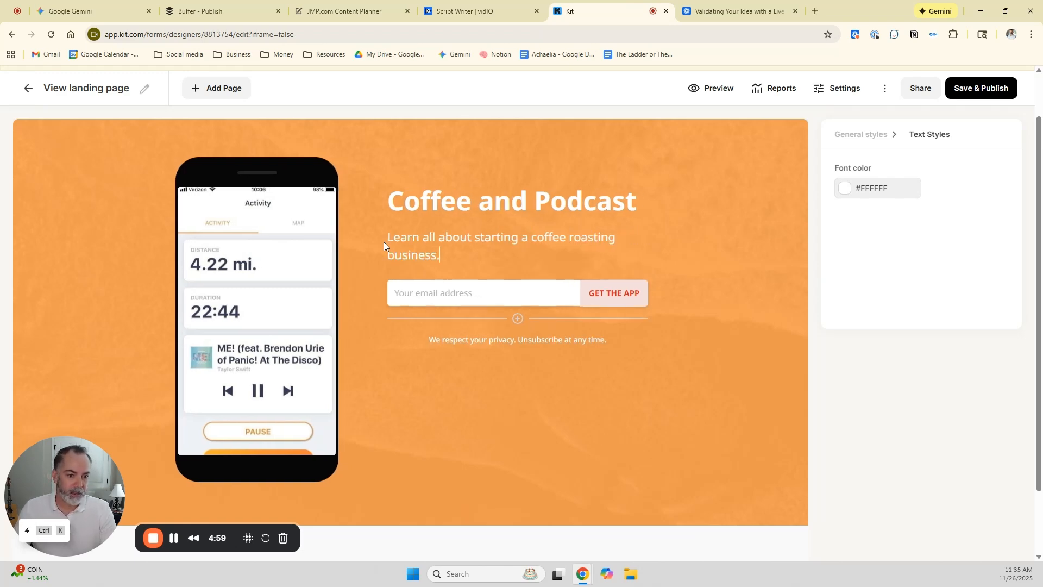
Change the sign-up button's label to "SIGN-UP FOR THE PODCAST".
click(619, 294)
double_click(632, 294)
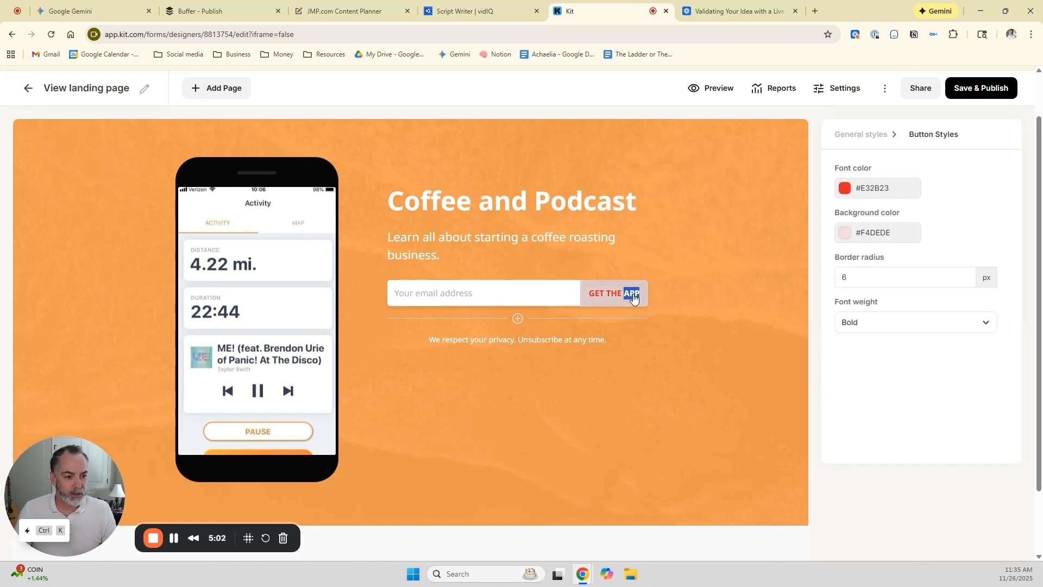
key(BackSpace)
key(BackSpace)
key(BackSpace)
key(BackSpace)
key(BackSpace)
key(BackSpace)
key(BackSpace)
key(BackSpace)
key(BackSpace)
text(SIGN)
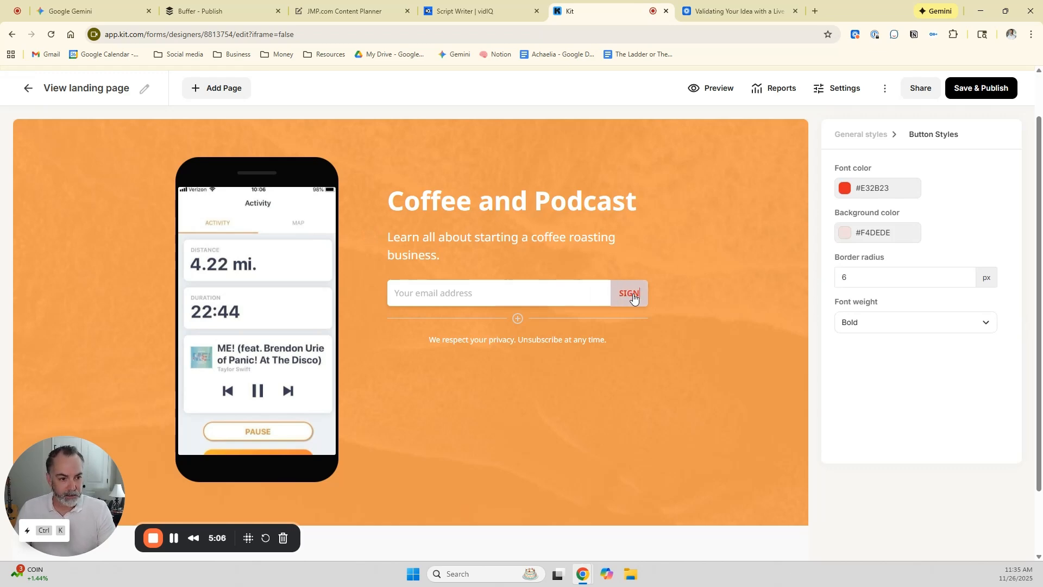
text(-UP FOR THE PO)
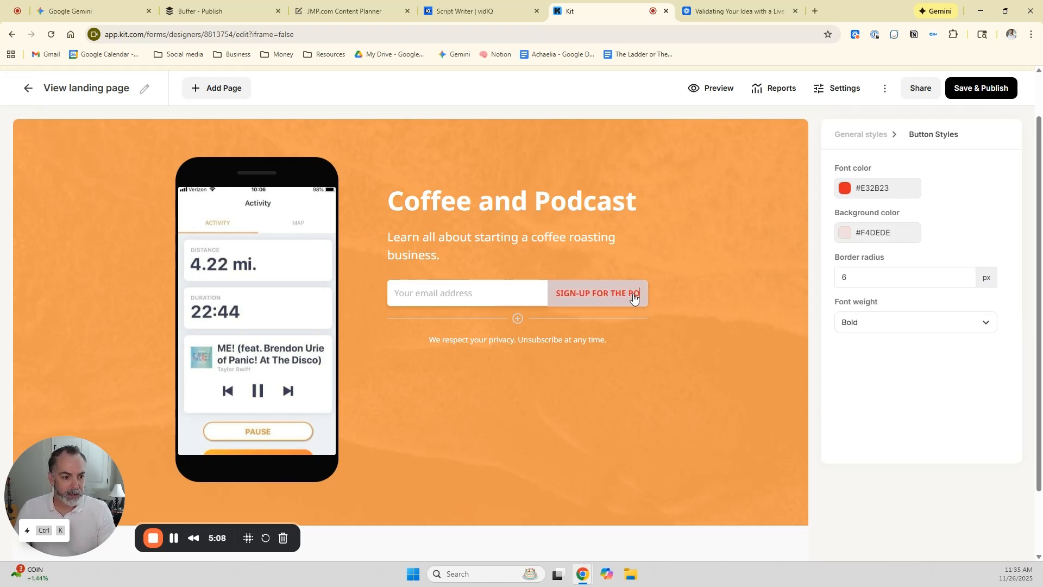
text(DCAST)
Examine the settings of the phone image and of the privacy disclaimer below the sign-up form.
click(263, 282)
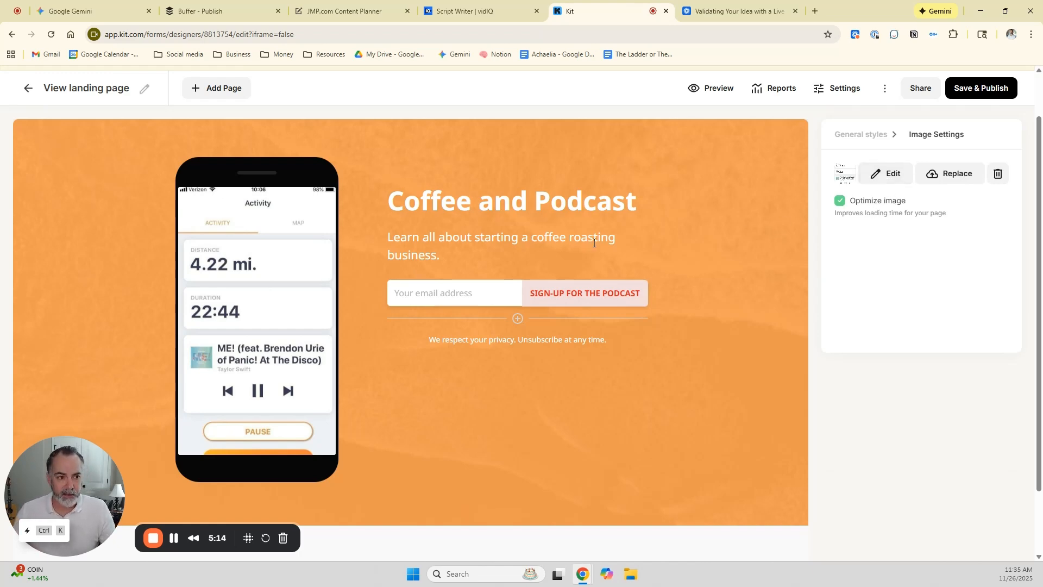
scroll(594, 243, down, 1)
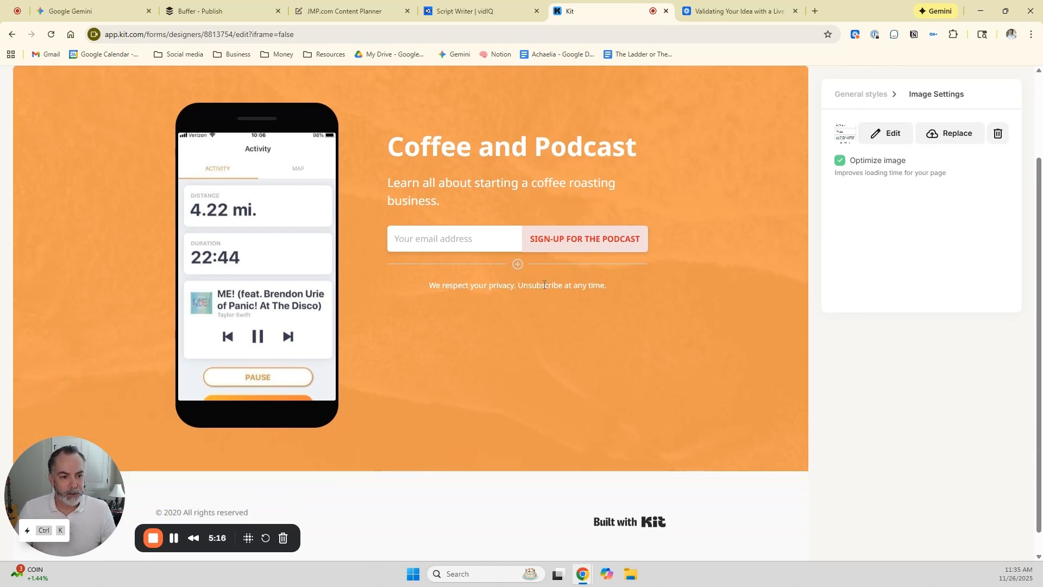
click(507, 287)
scroll(480, 287, down, 1)
scroll(484, 290, up, 3)
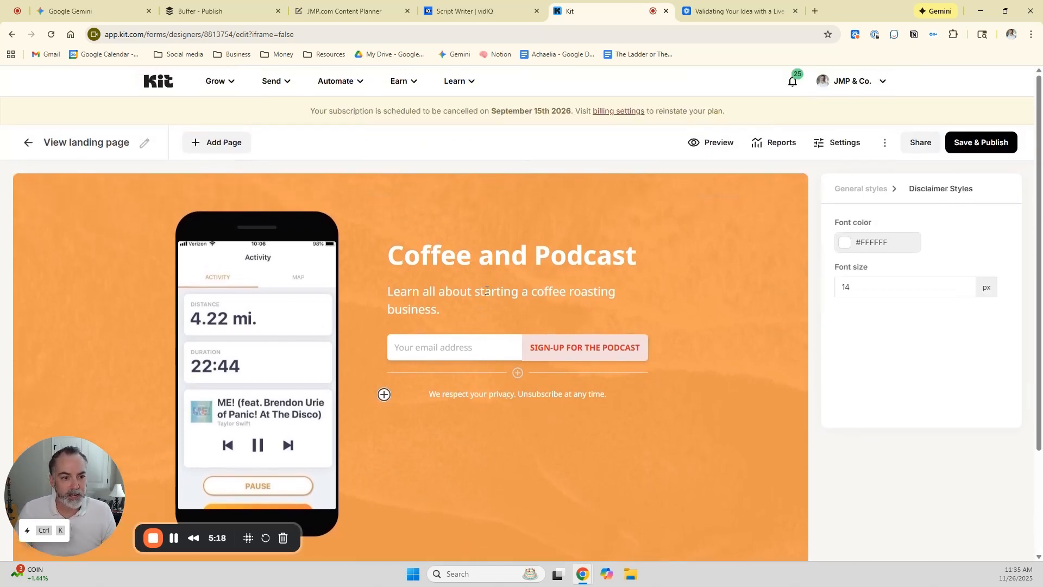
Enter 3b9c9c9 as the font color of the privacy disclaimer.
scroll(580, 307, down, 1)
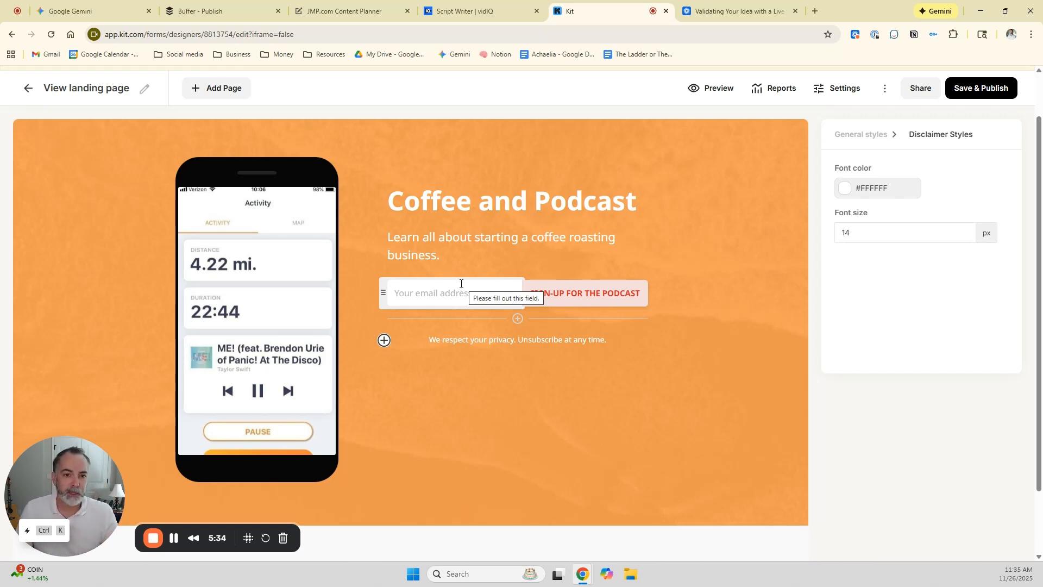
click(881, 190)
double_click(889, 188)
text(3b9c9c9)
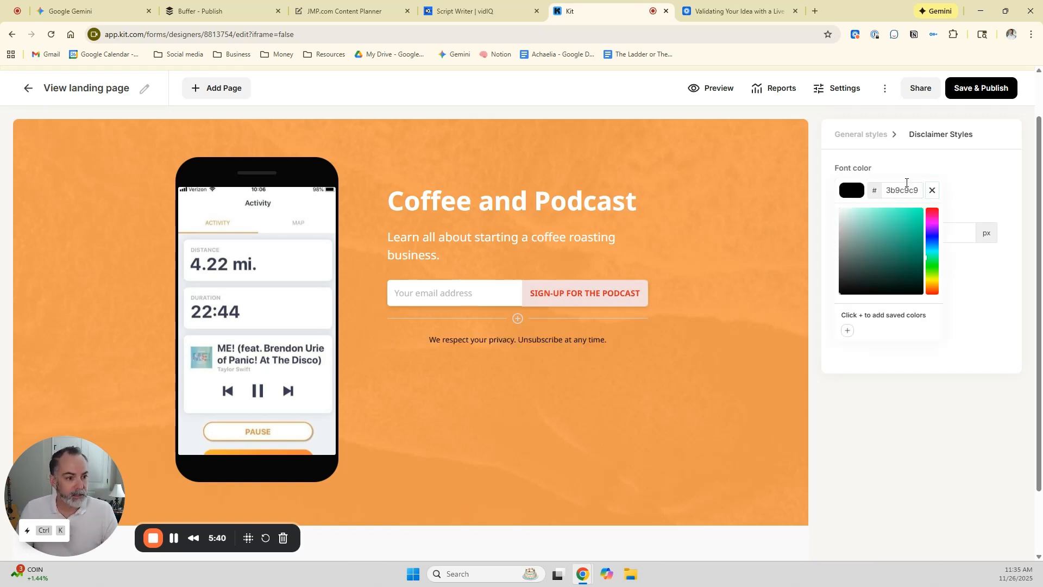
Set the sign-up button's font color to #3B9C9C.
double_click(593, 293)
click(618, 288)
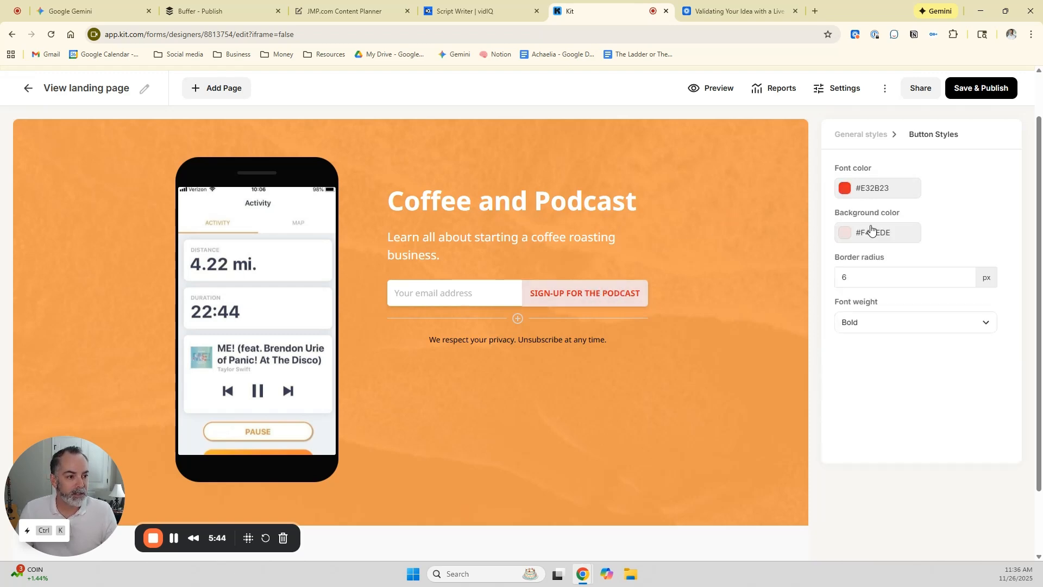
click(874, 188)
double_click(905, 189)
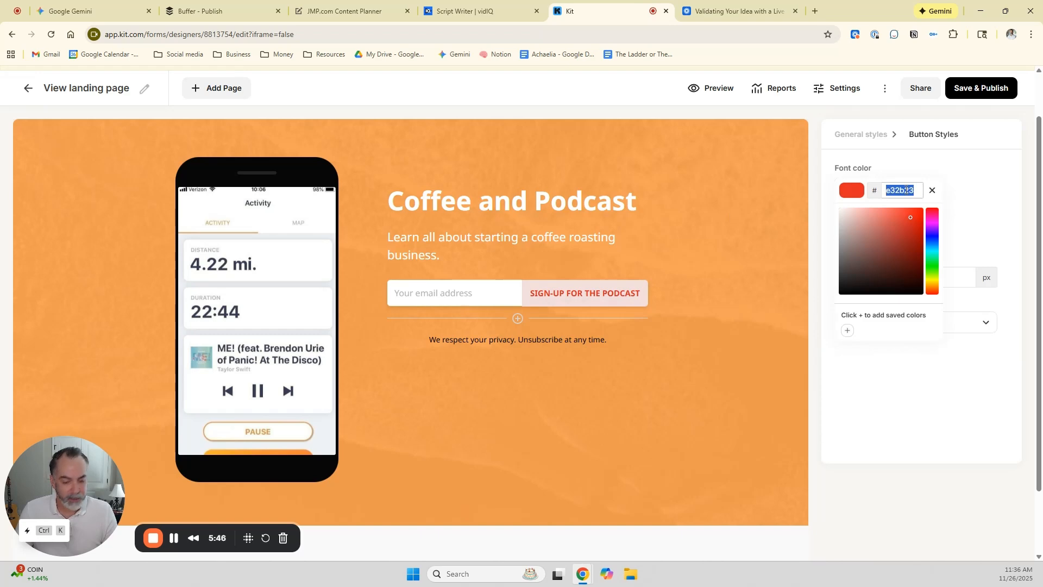
text(#3b9c9c)
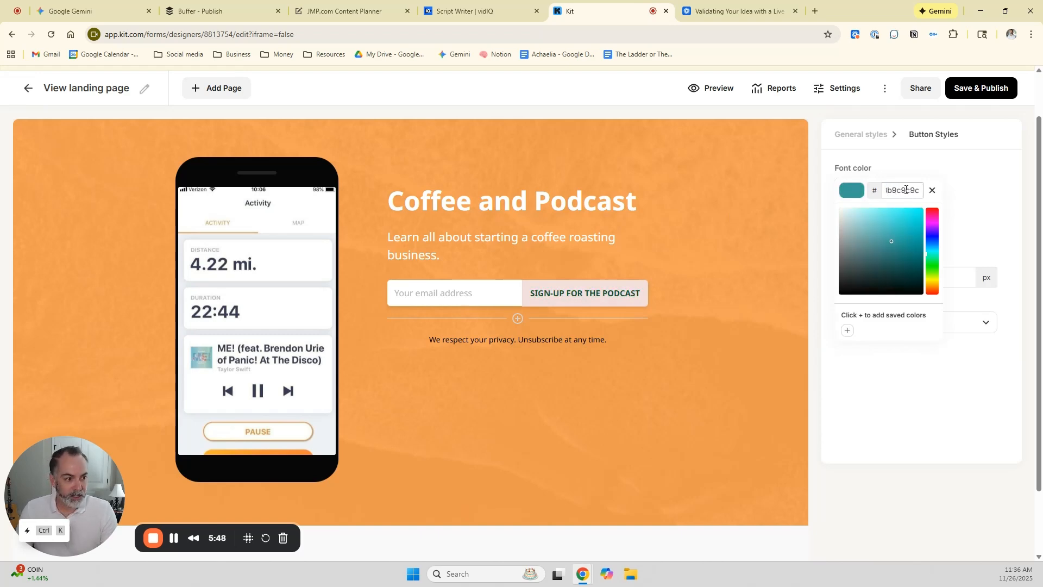
click(736, 210)
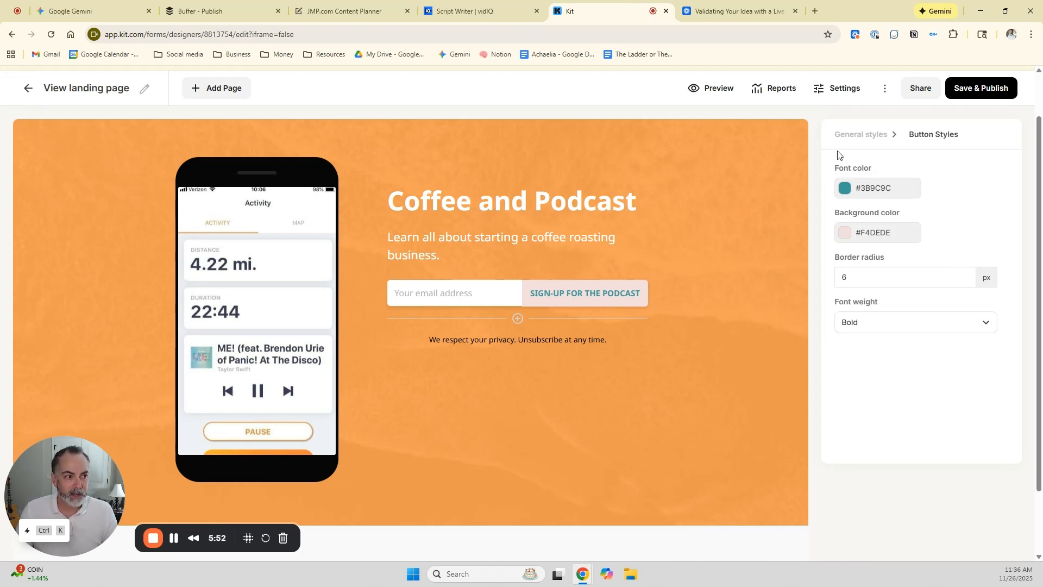
Leave the landing page editor for Landing Pages & Forms, discarding the unsaved changes.
click(28, 88)
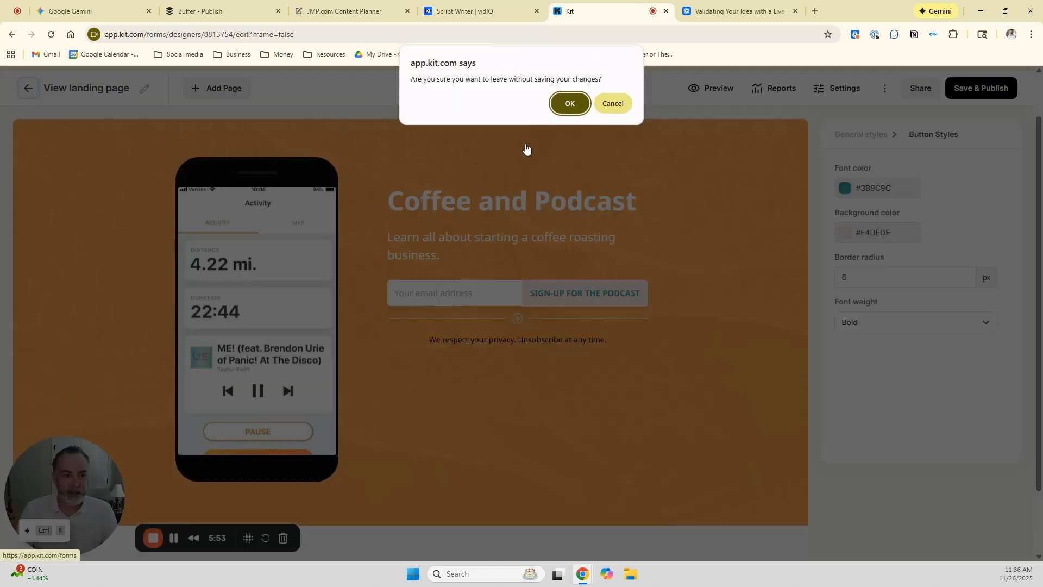
click(568, 102)
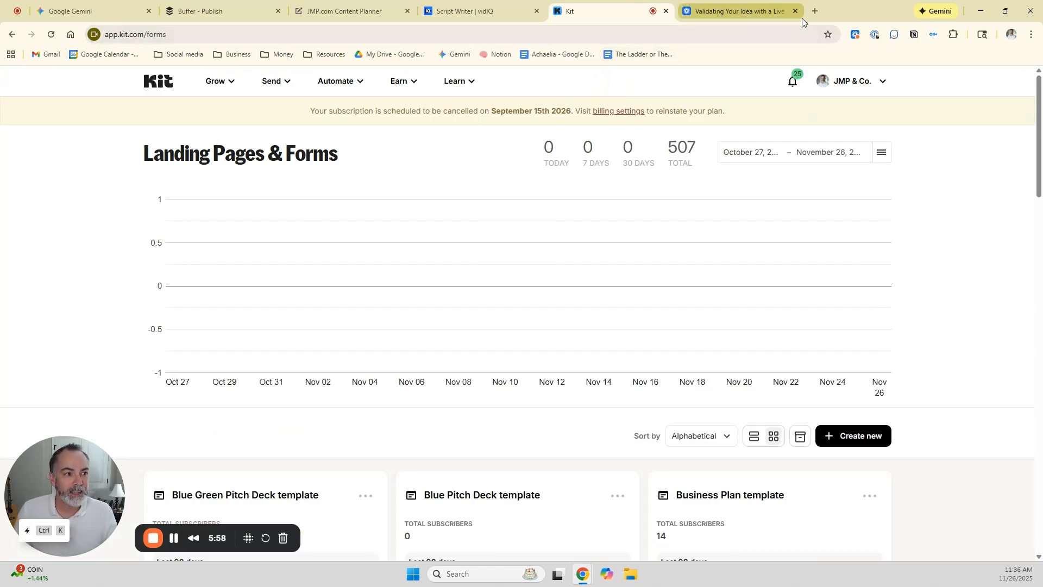
click(814, 11)
text(google)
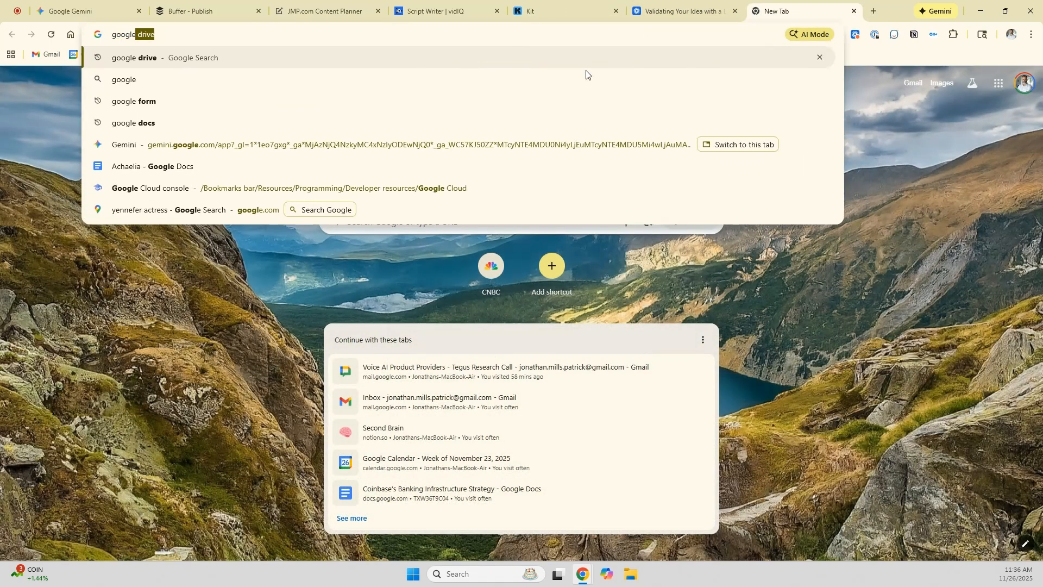
click(854, 11)
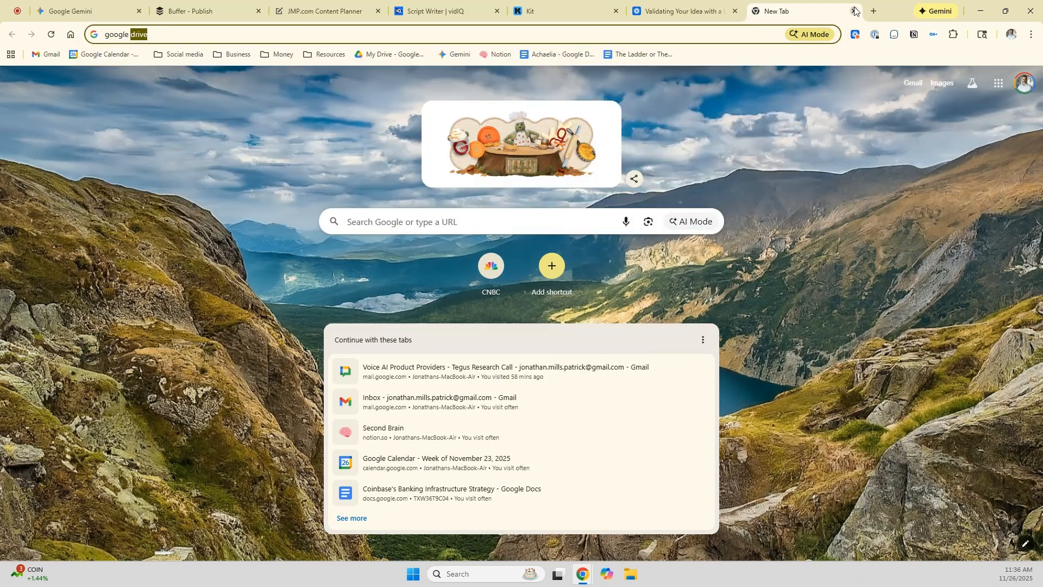